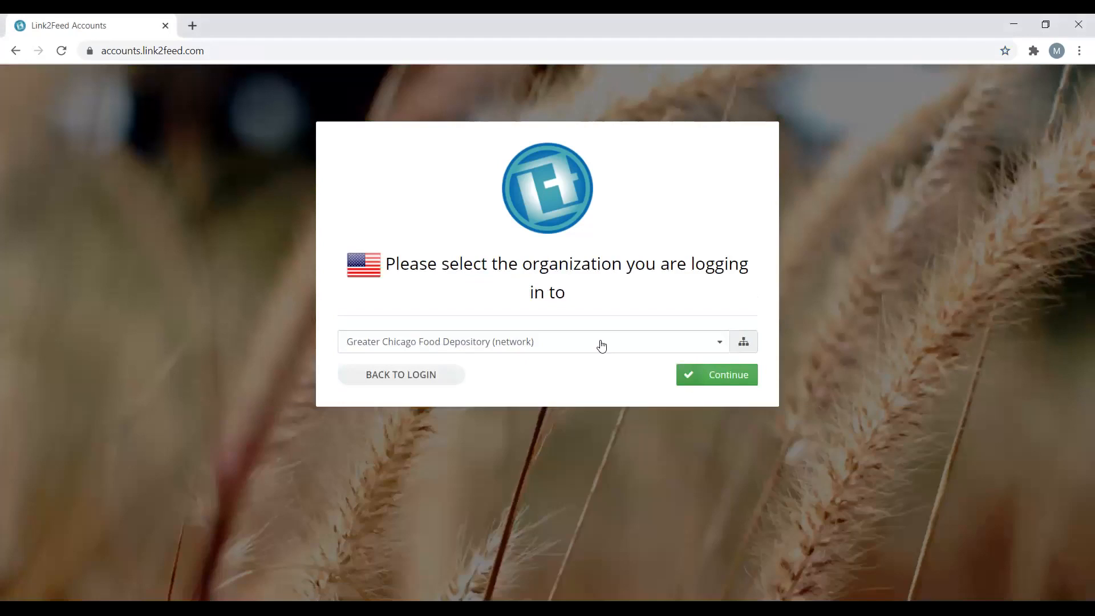
Log in under the organization 'A00001 : Onward House (agency)'
click(602, 345)
click(560, 434)
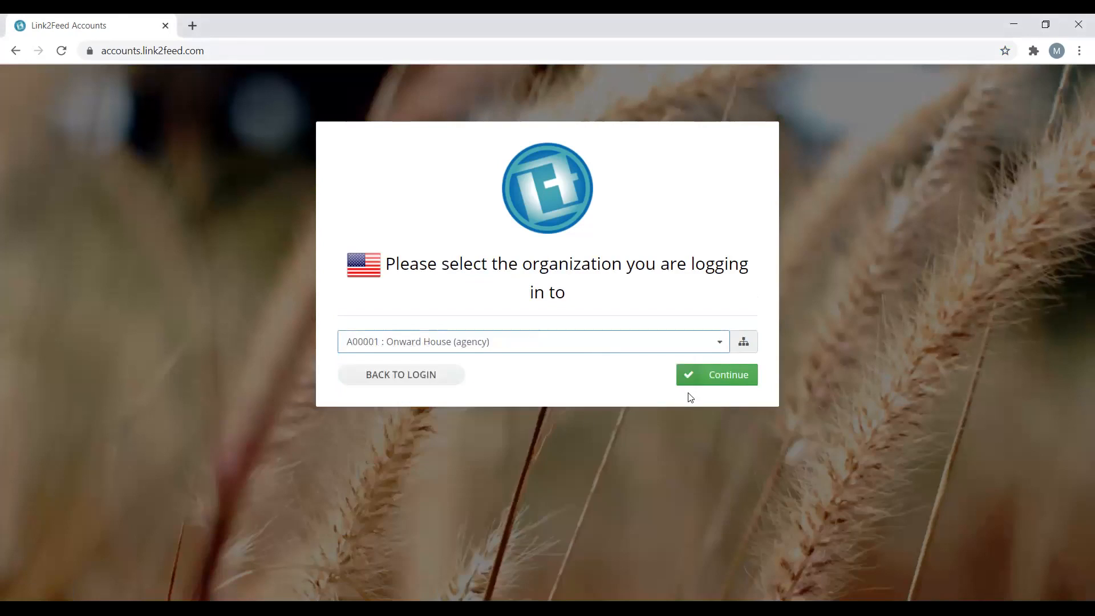
click(720, 381)
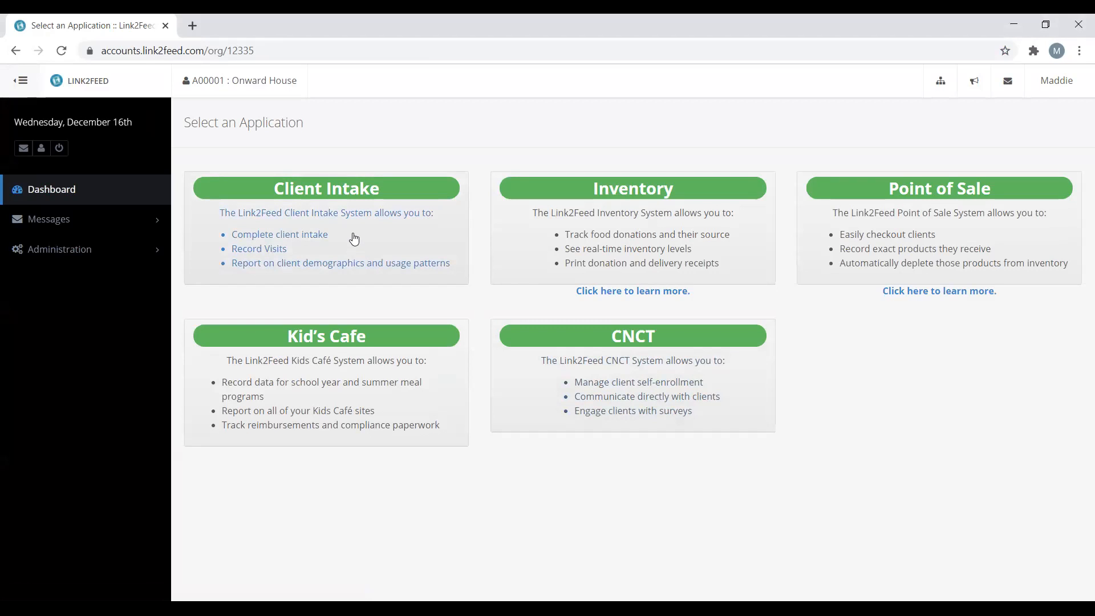
Open Client Intake and review the dashboard's served-today counts and six-month charts
click(354, 238)
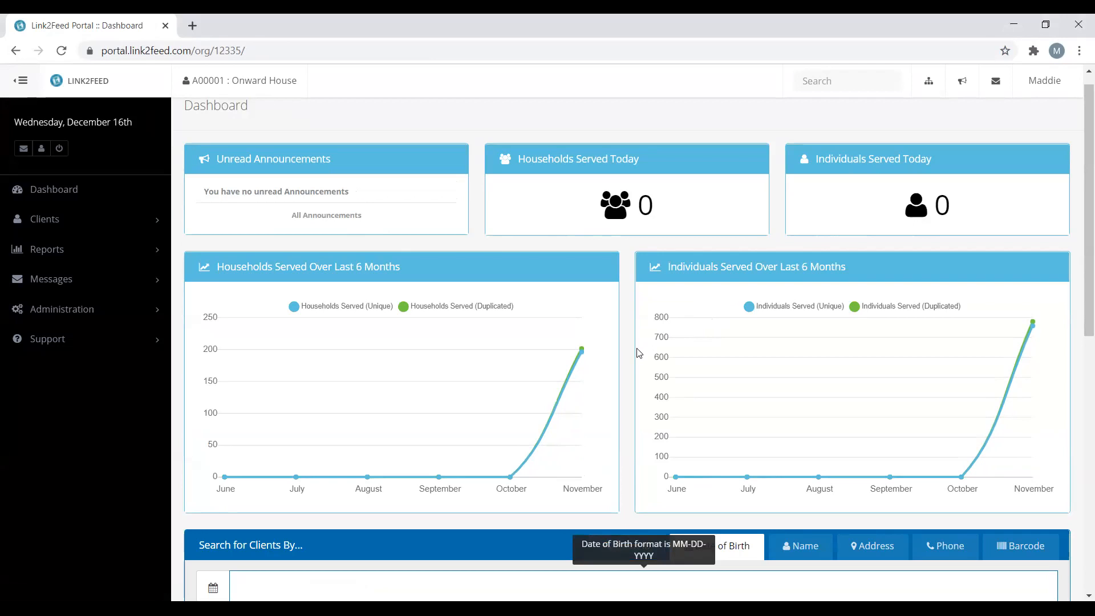
scroll(630, 357, down, 1)
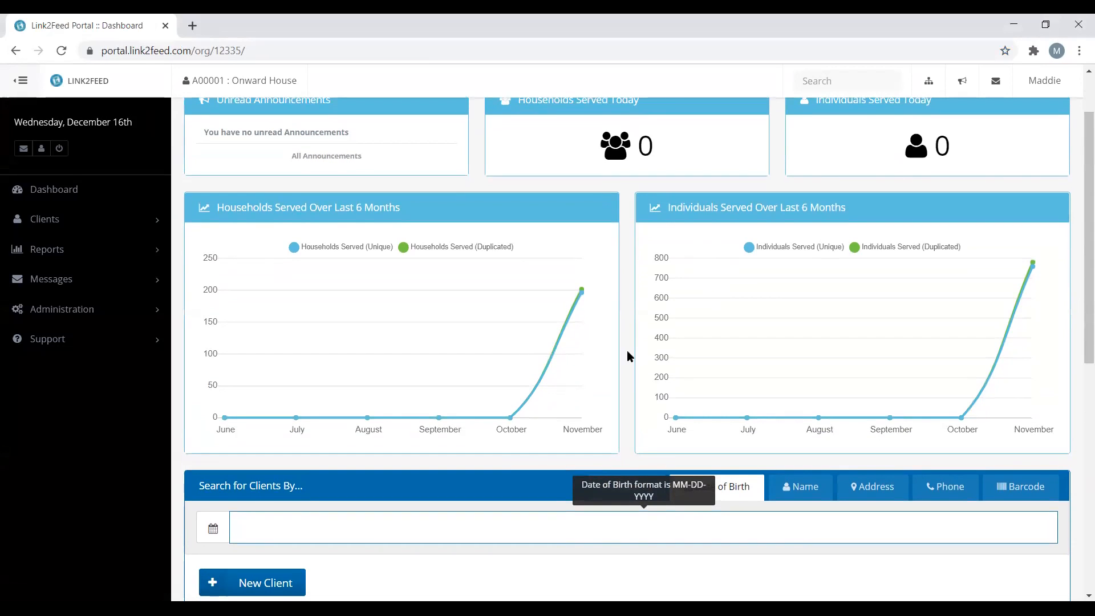
scroll(629, 357, down, 1)
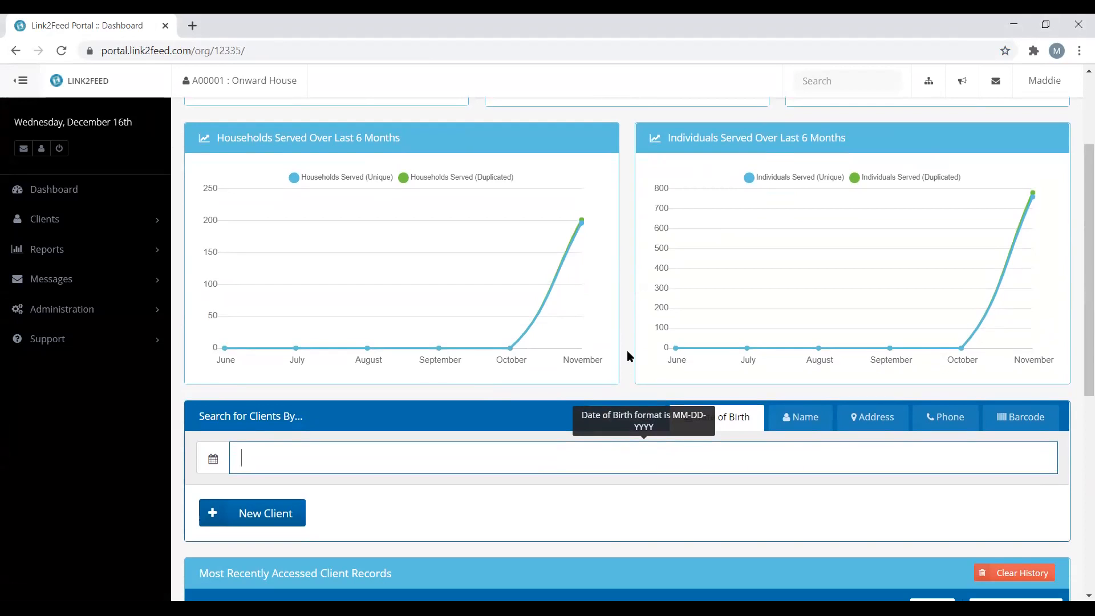
scroll(629, 356, up, 2)
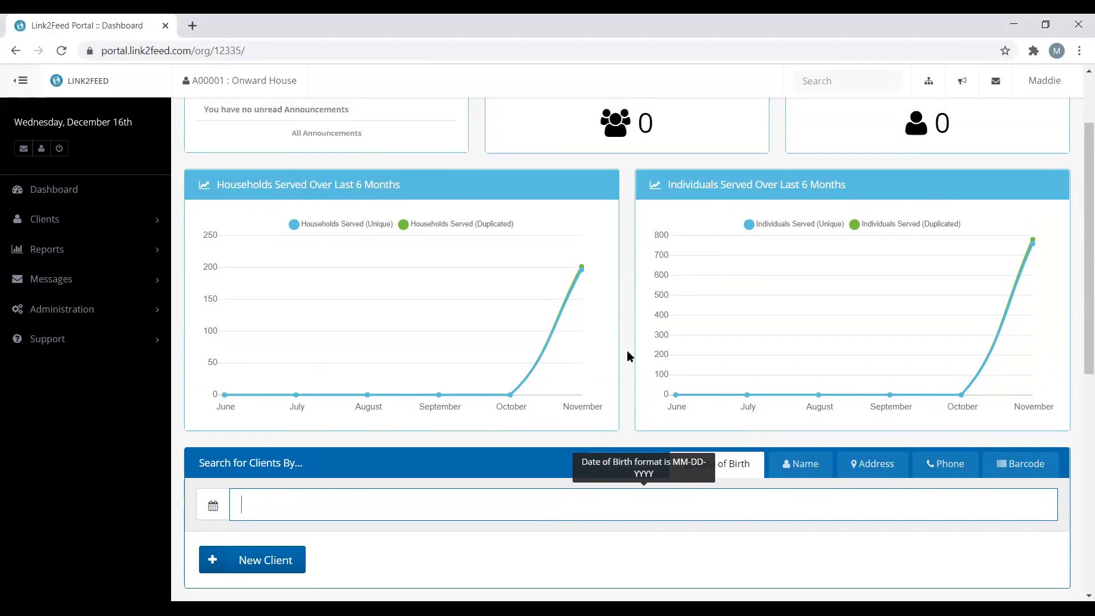
scroll(629, 357, up, 1)
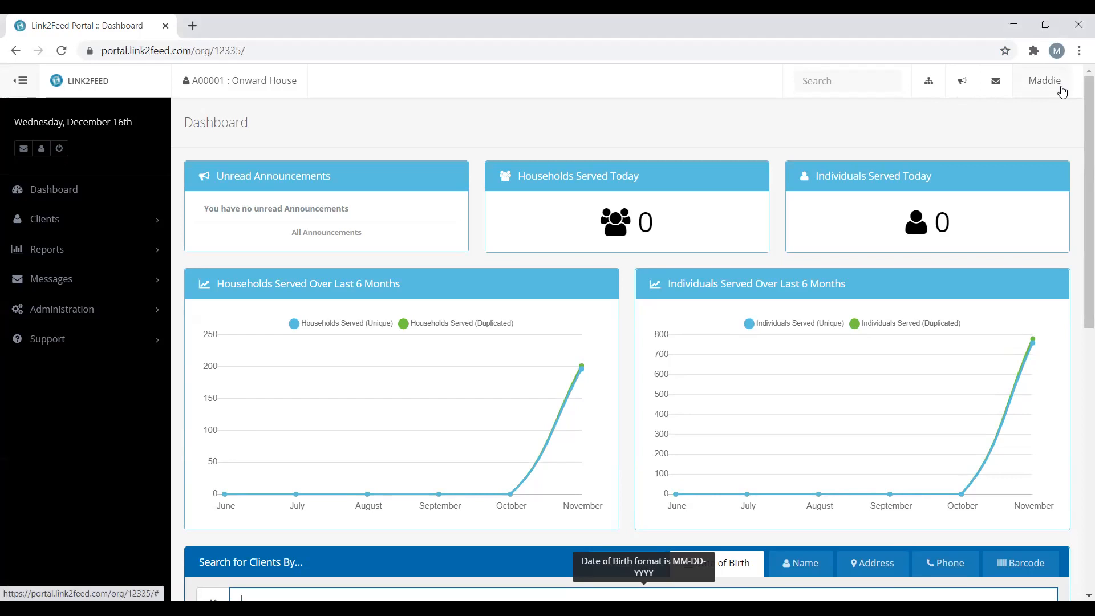
click(1062, 92)
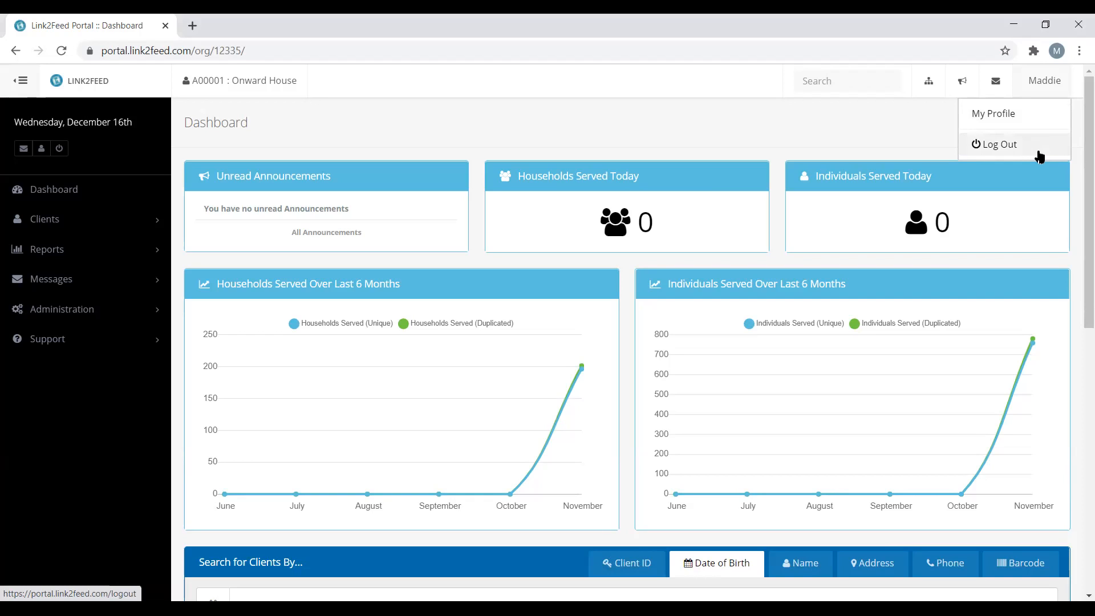
click(627, 301)
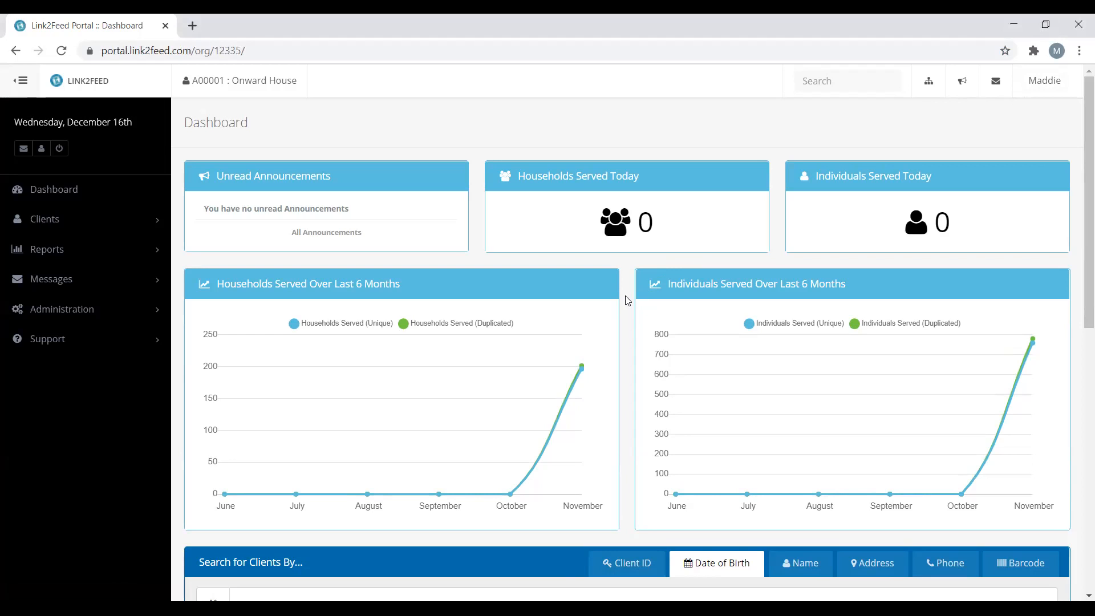
scroll(627, 301, down, 1)
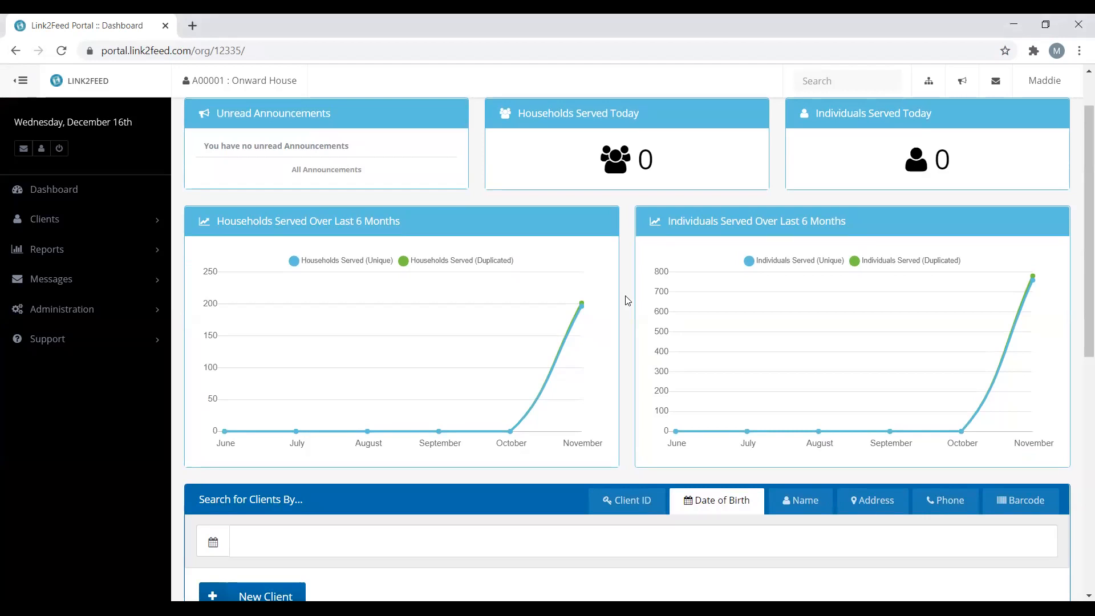
scroll(627, 301, down, 1)
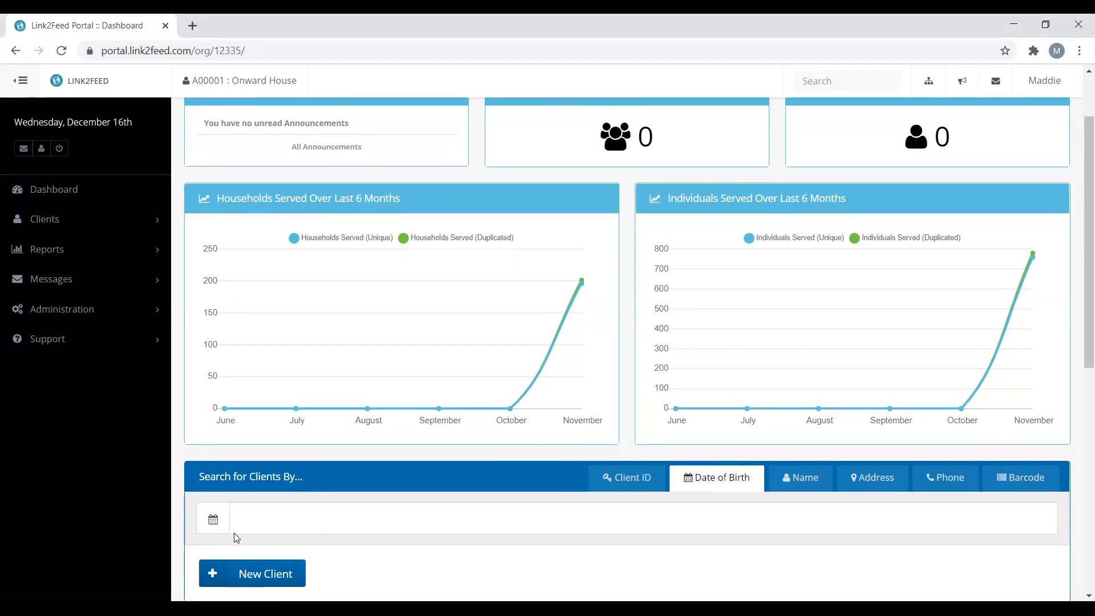
click(246, 519)
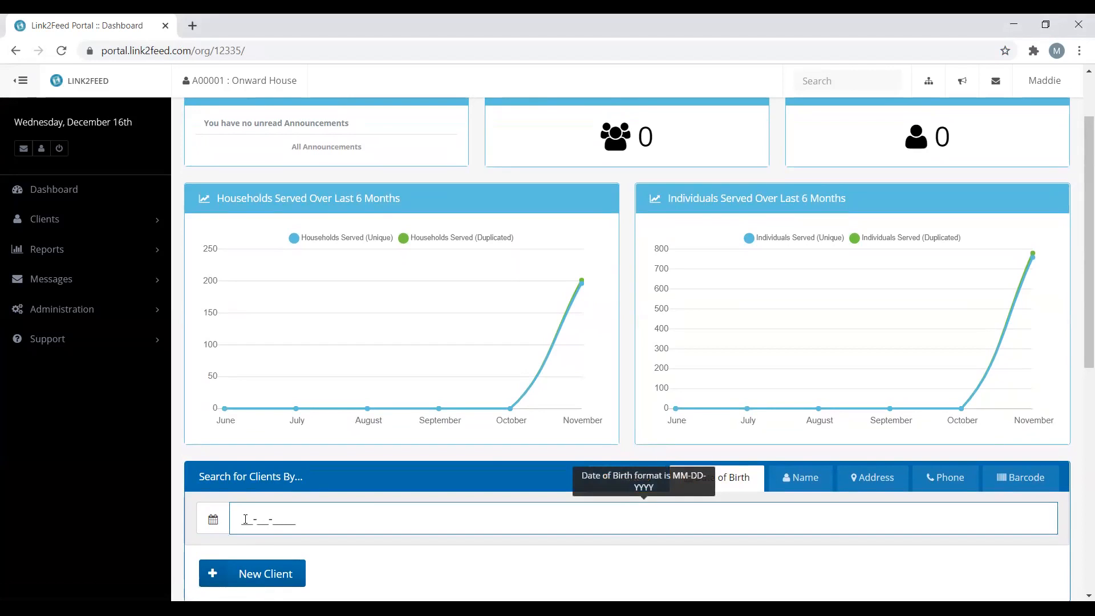
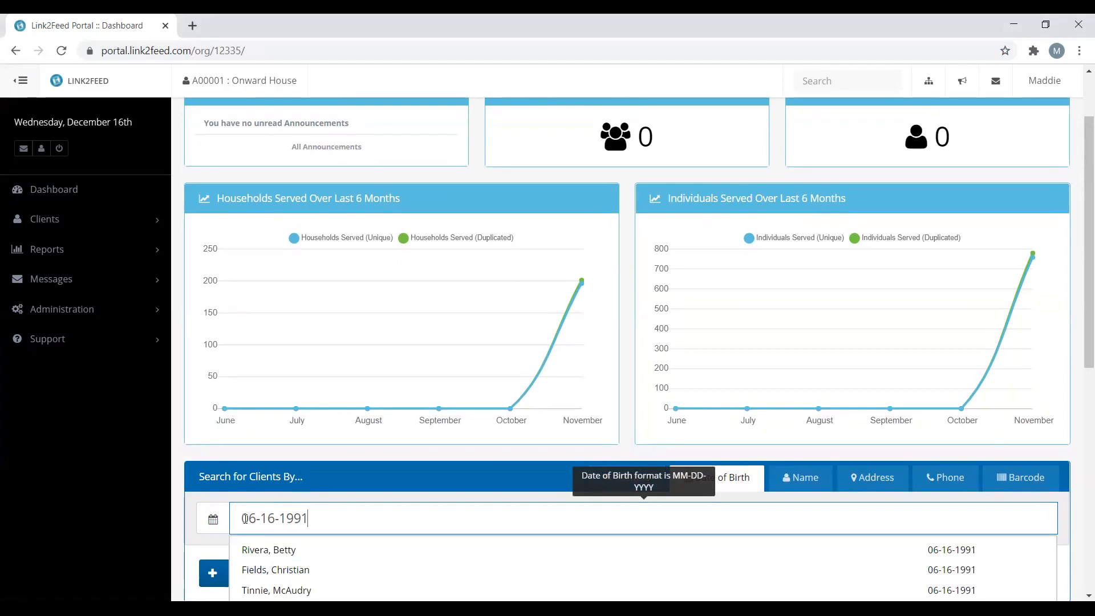
key(Return)
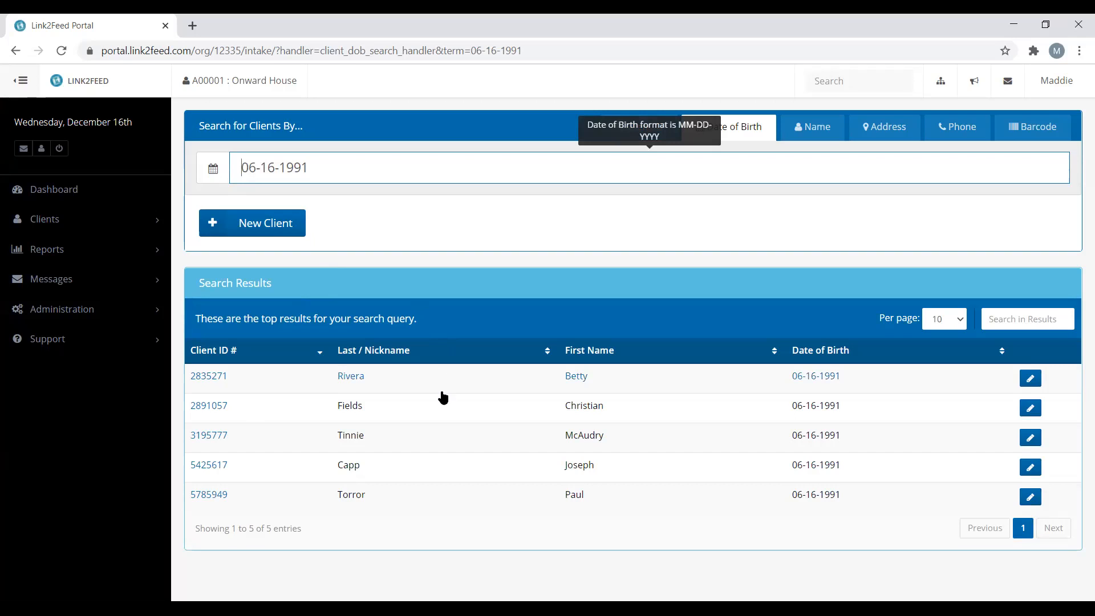
click(401, 365)
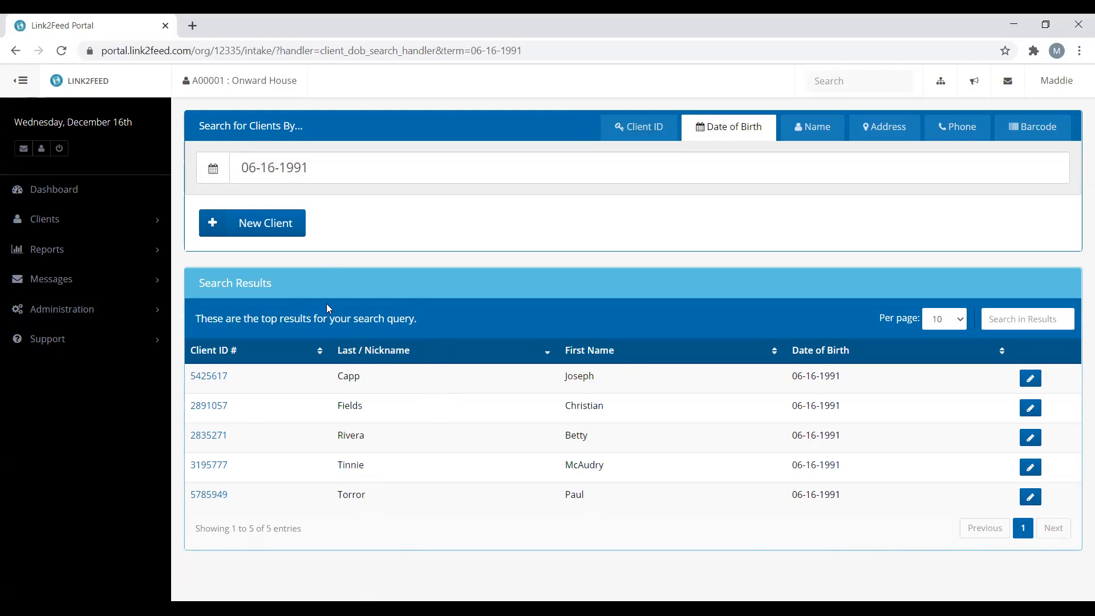
click(286, 234)
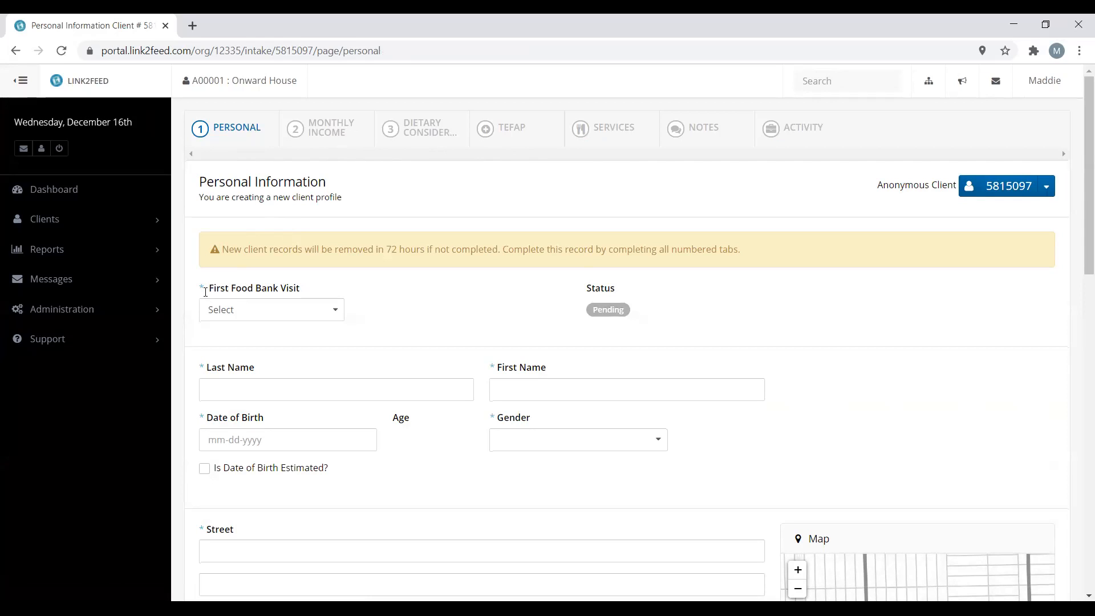
Set First Food Bank Visit to Today and enter the client's last and first names
click(339, 308)
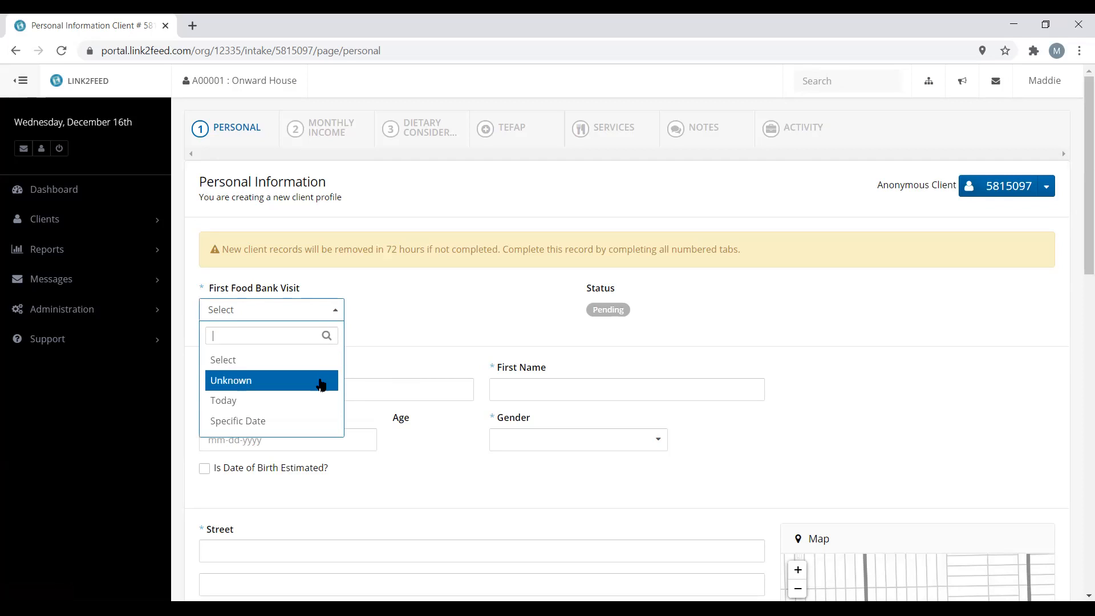
click(319, 399)
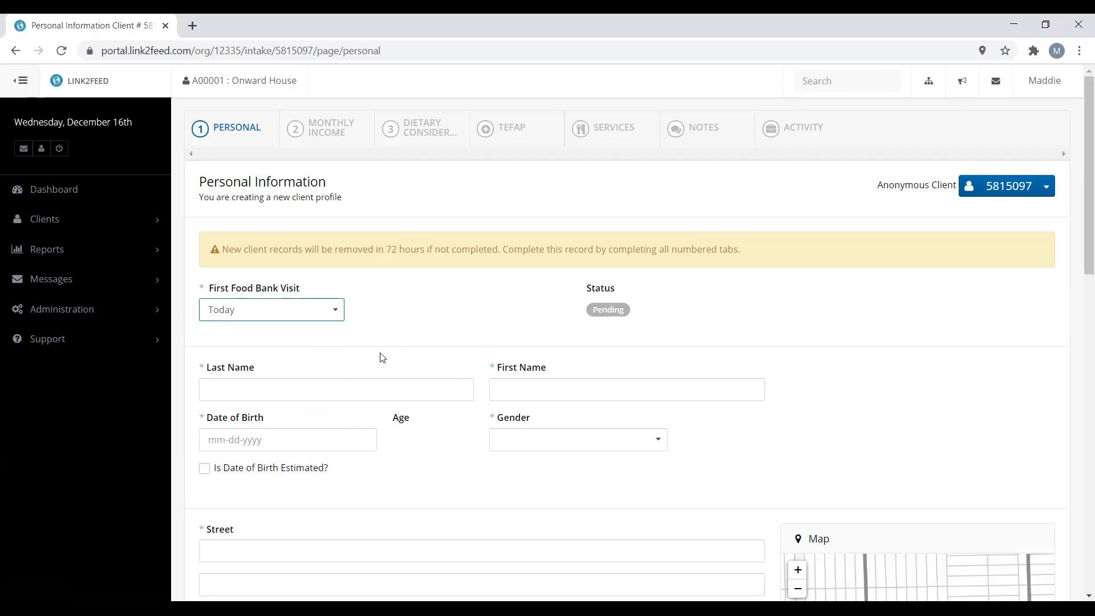
click(386, 389)
key(Tab)
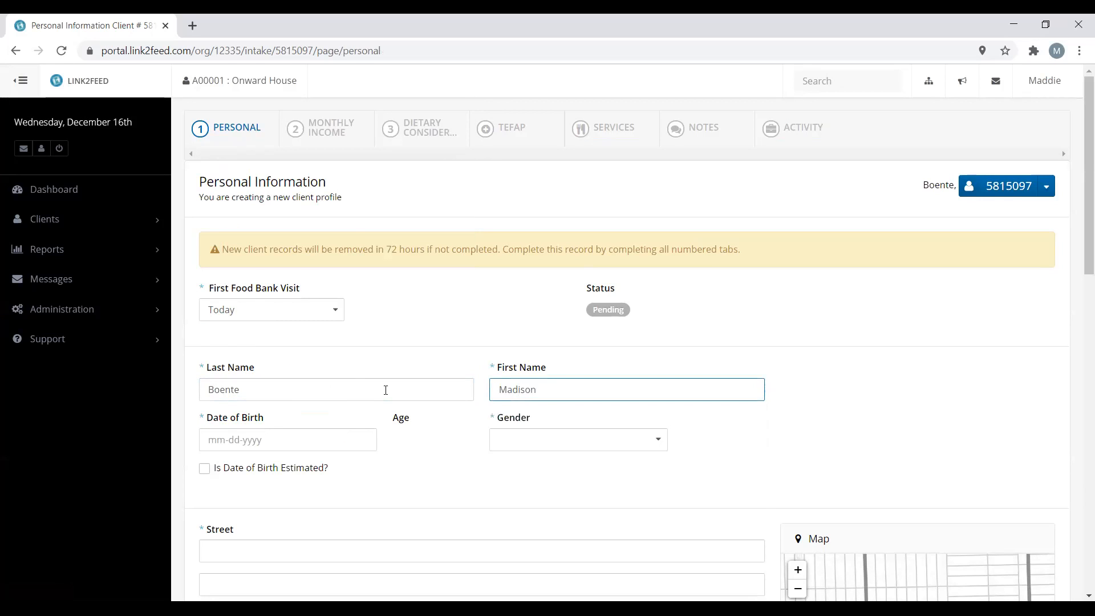
key(Tab)
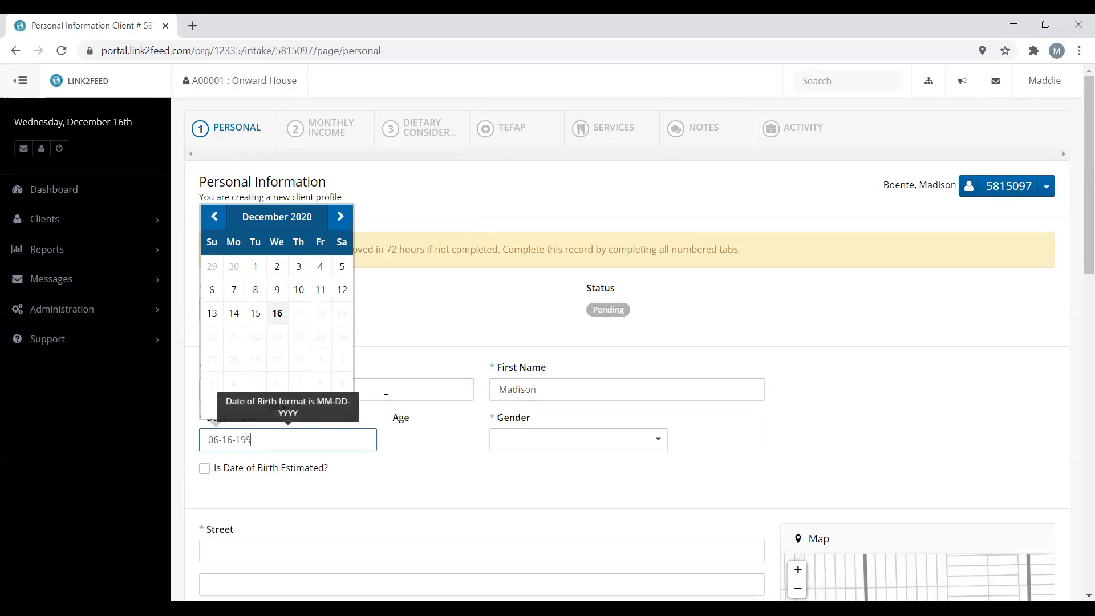
click(542, 441)
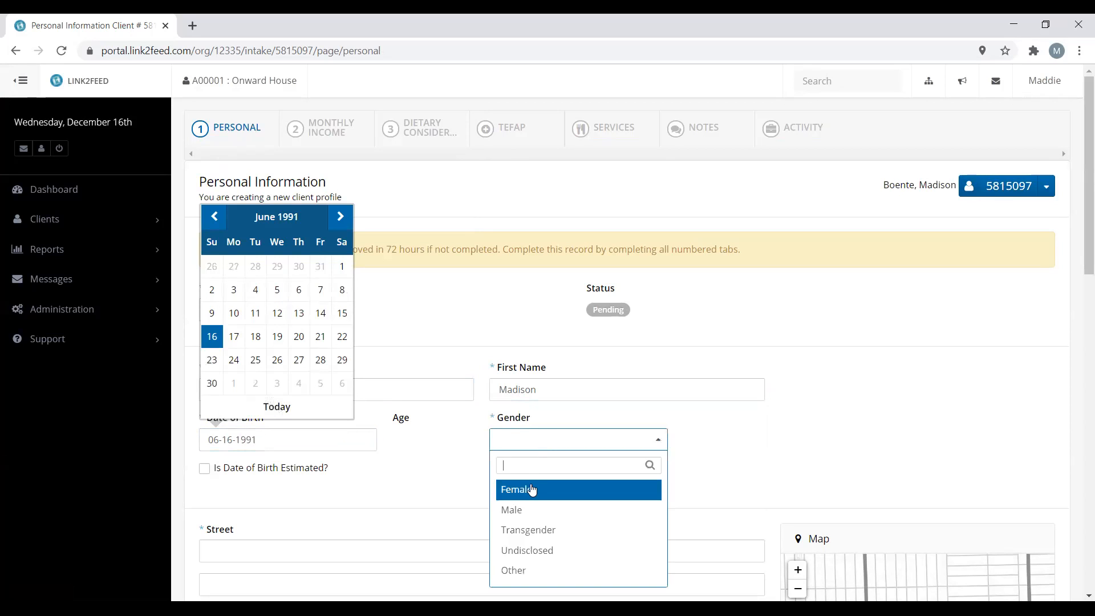
click(532, 490)
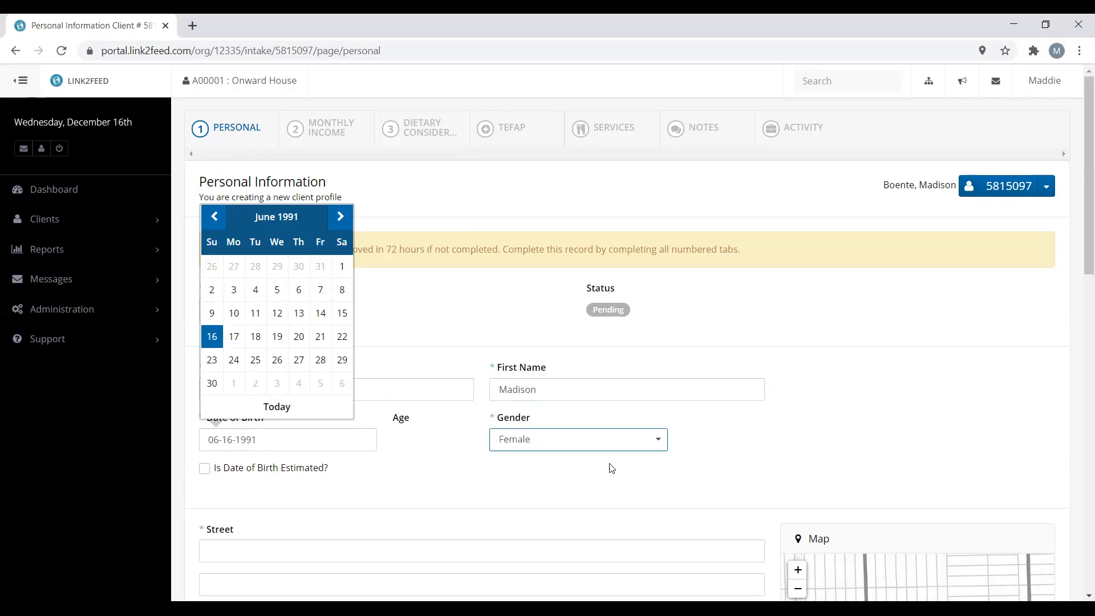
click(829, 400)
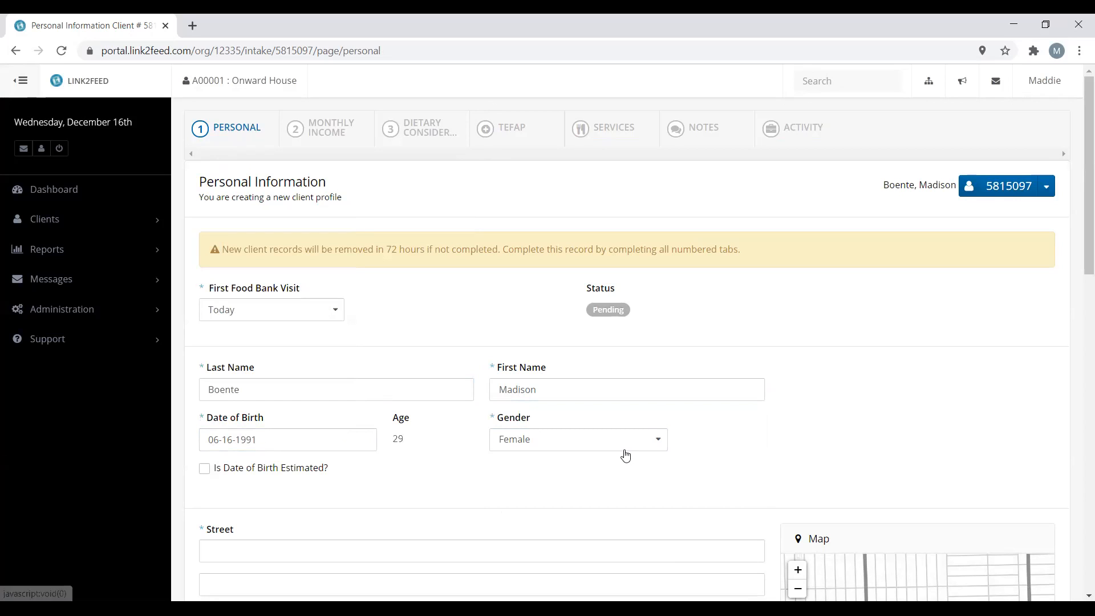
scroll(624, 453, down, 3)
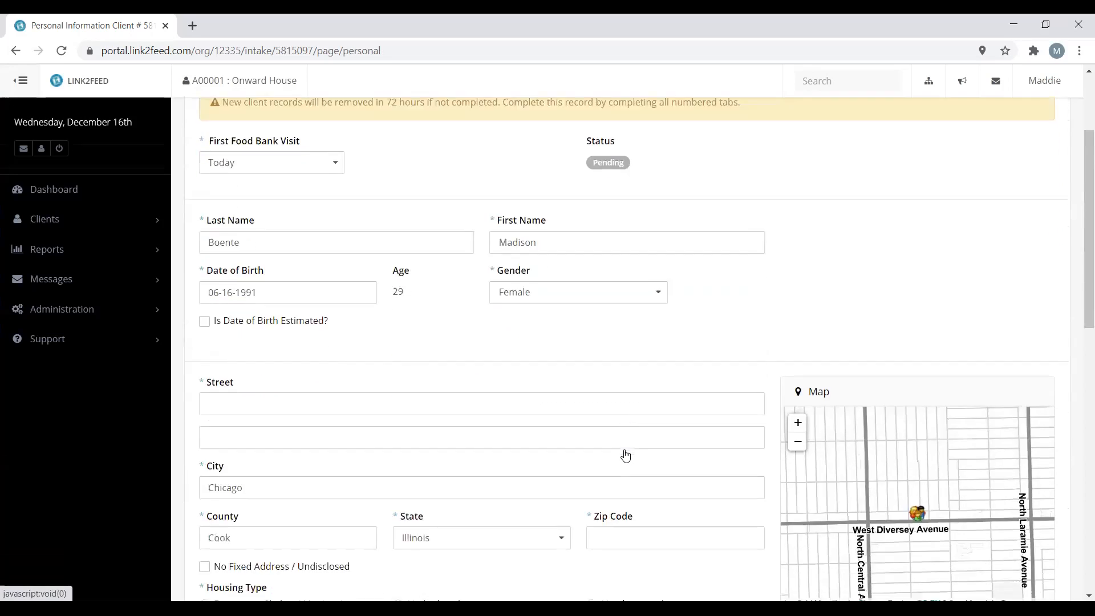
Enter the client's street address and accept the suggested full address
click(554, 400)
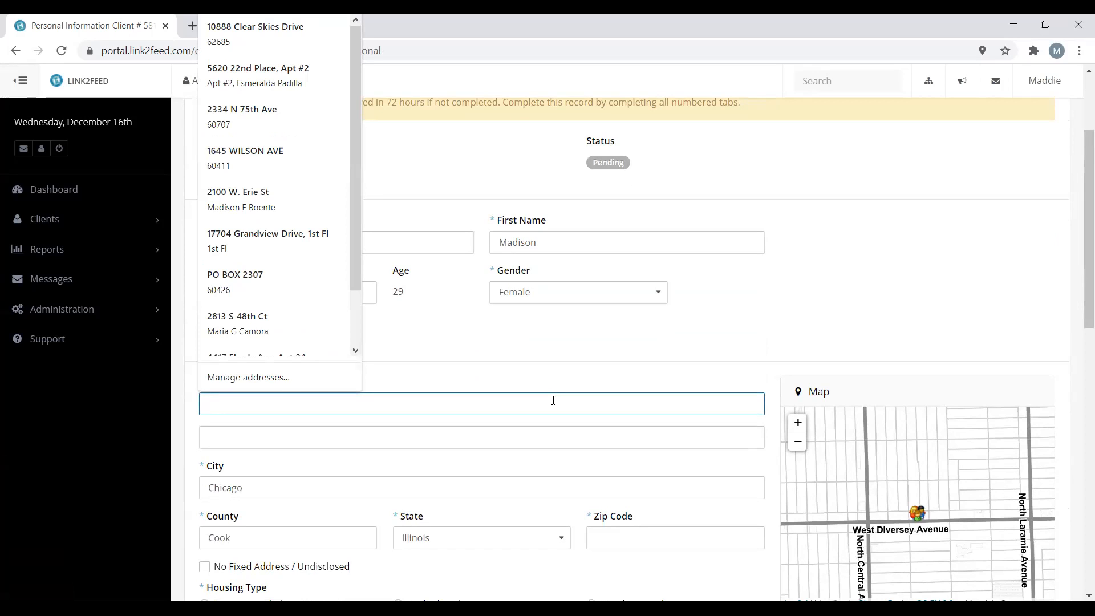
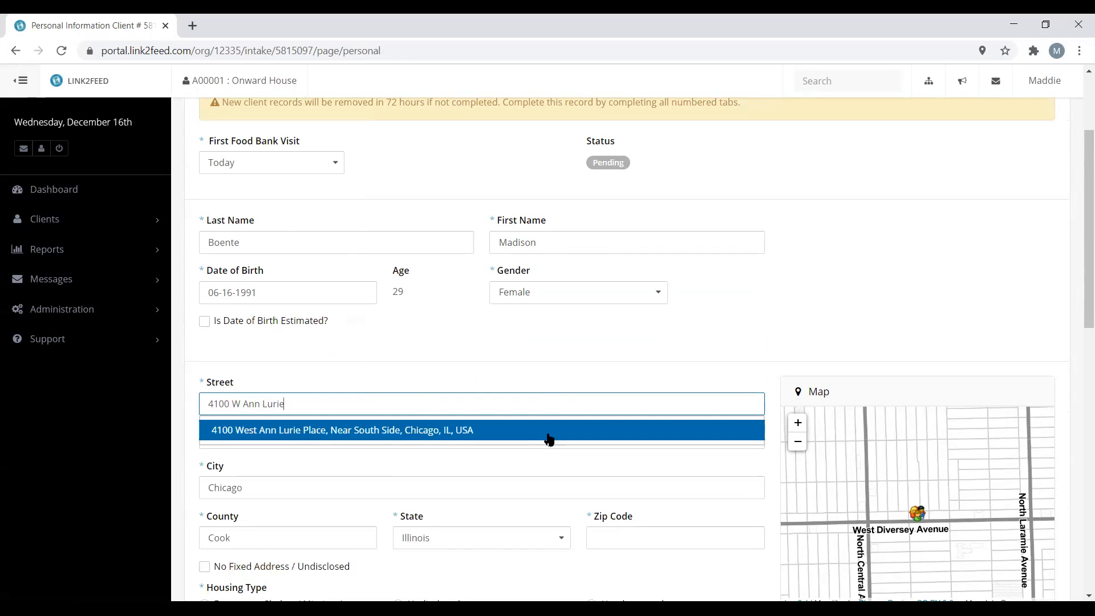
click(548, 431)
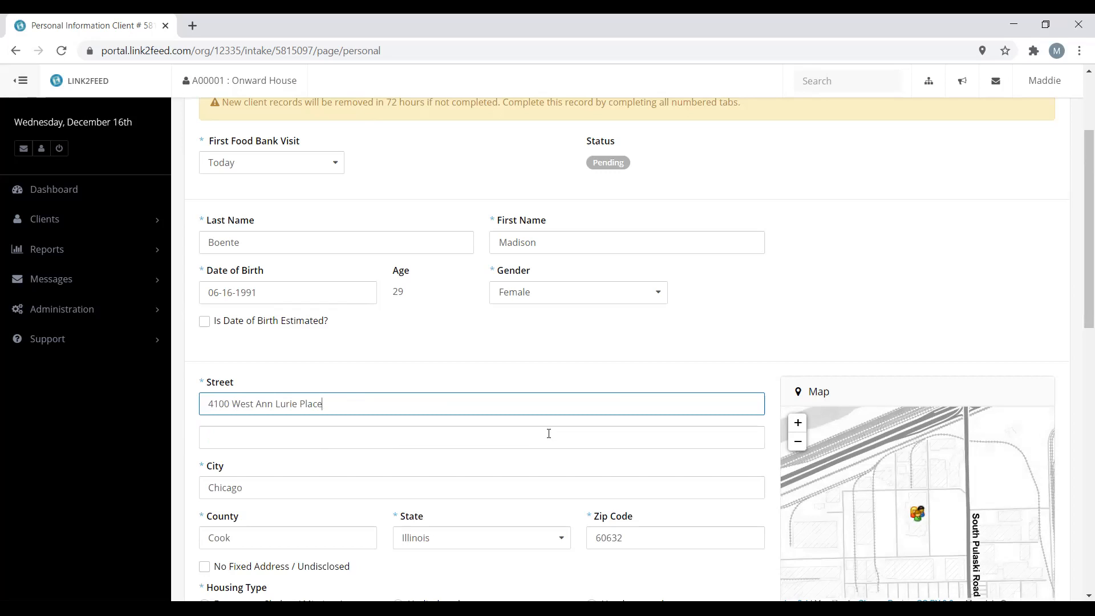
Set the client's housing type to Unhoused
scroll(548, 433, down, 1)
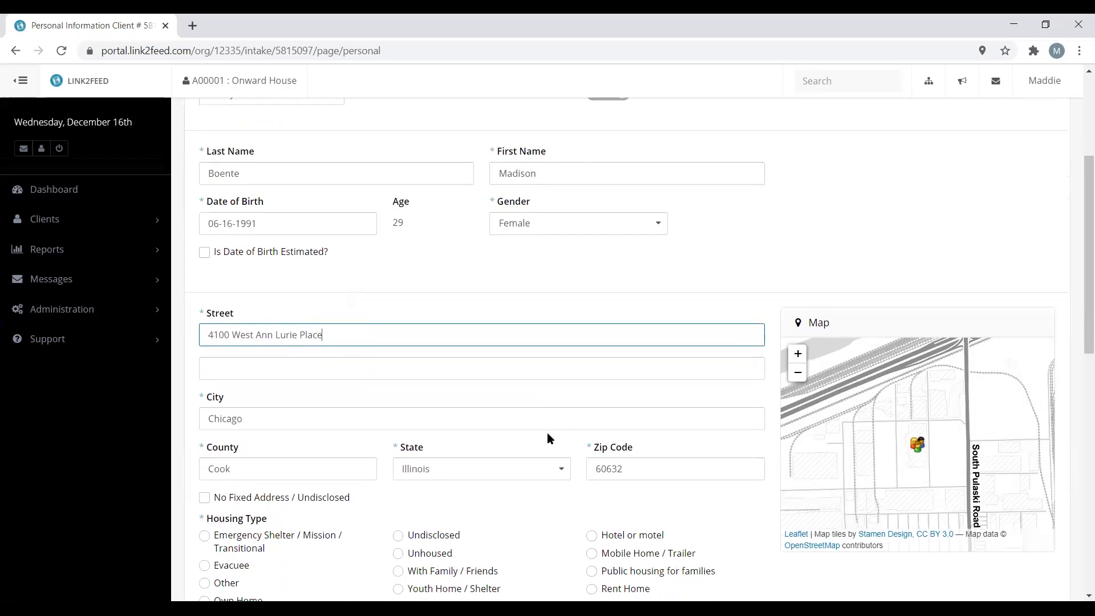
scroll(546, 432, down, 1)
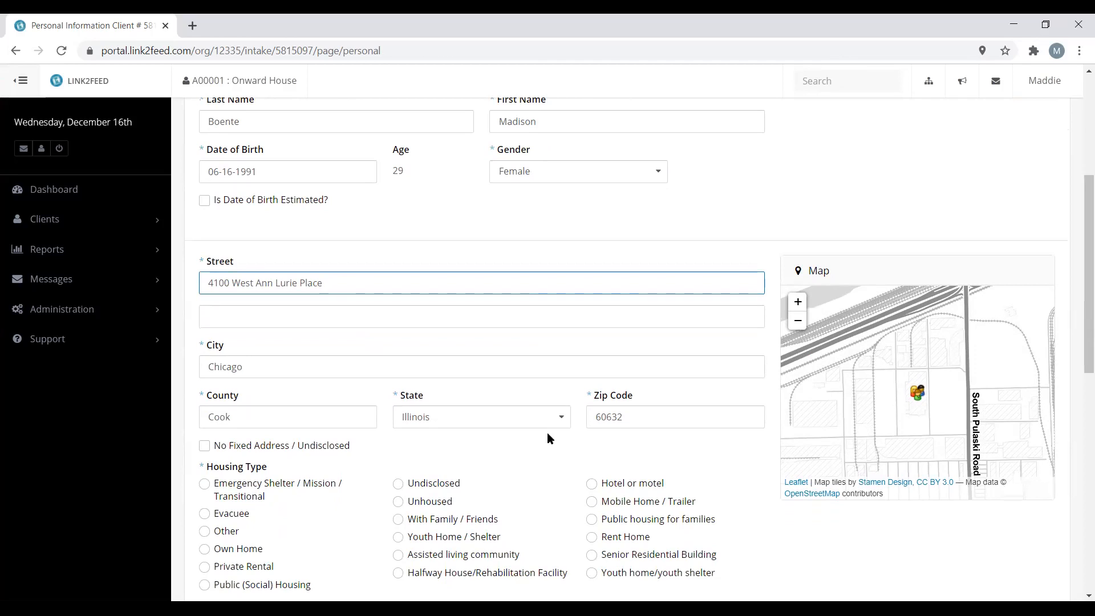
click(441, 505)
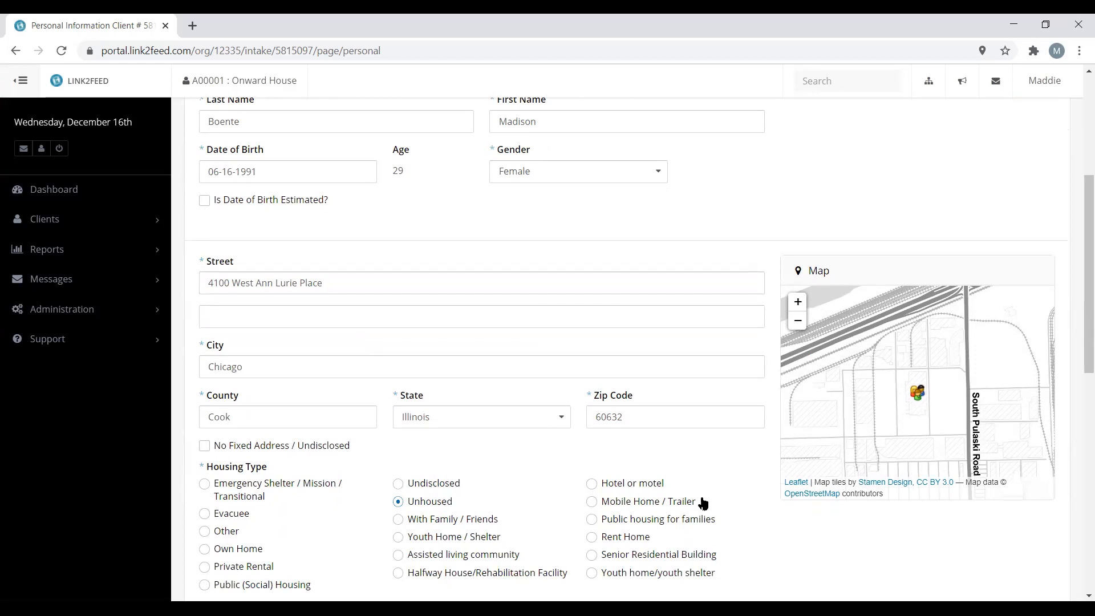
scroll(754, 527, down, 3)
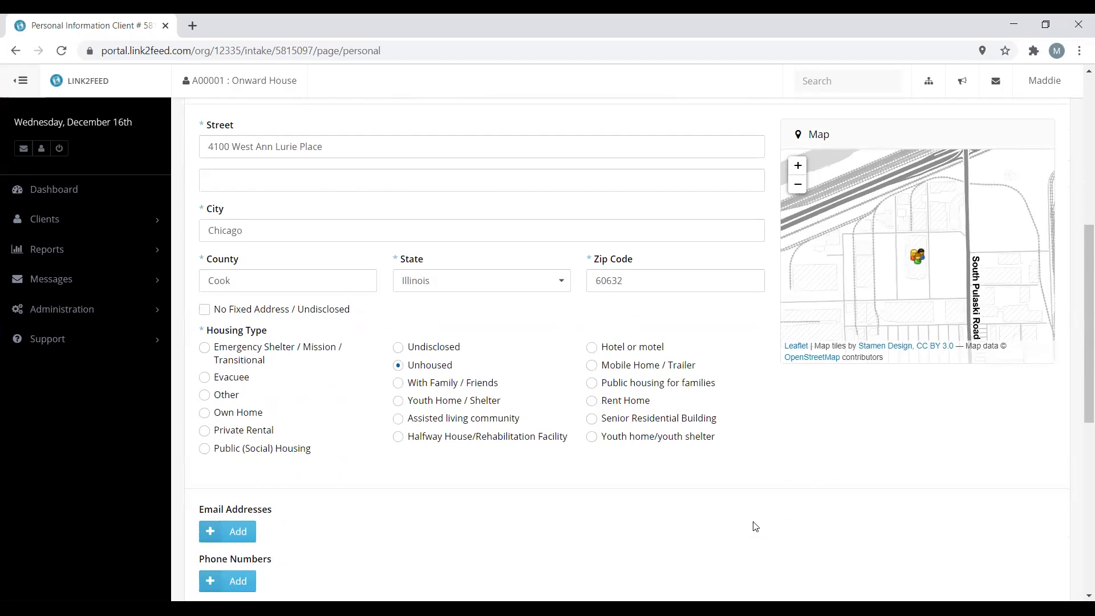
Mark the client's ethnicity as White / Anglo
scroll(755, 526, down, 3)
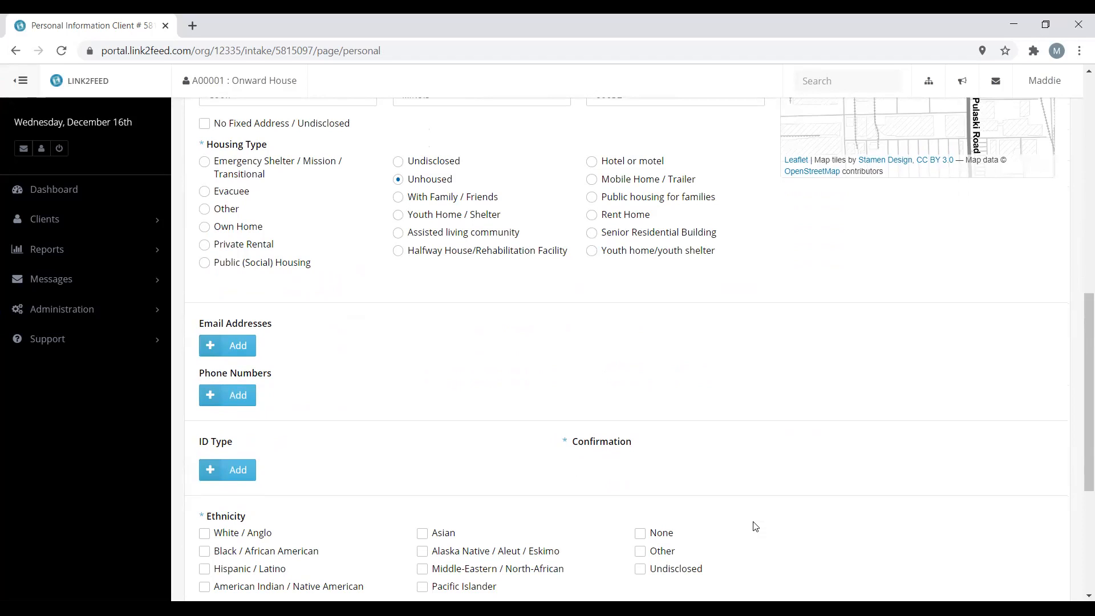
scroll(755, 526, down, 3)
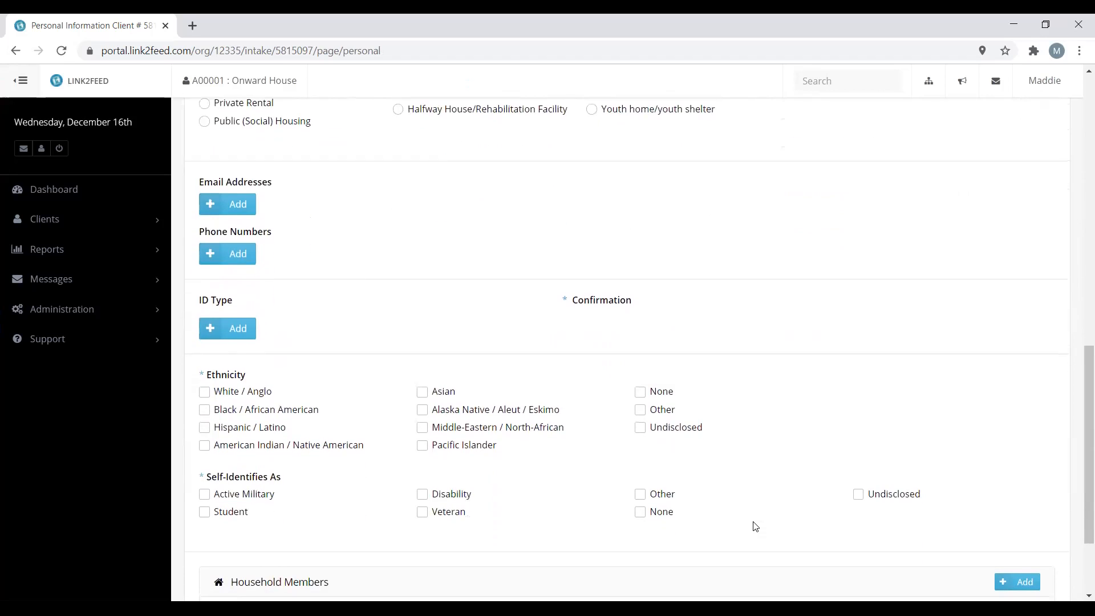
scroll(756, 526, down, 1)
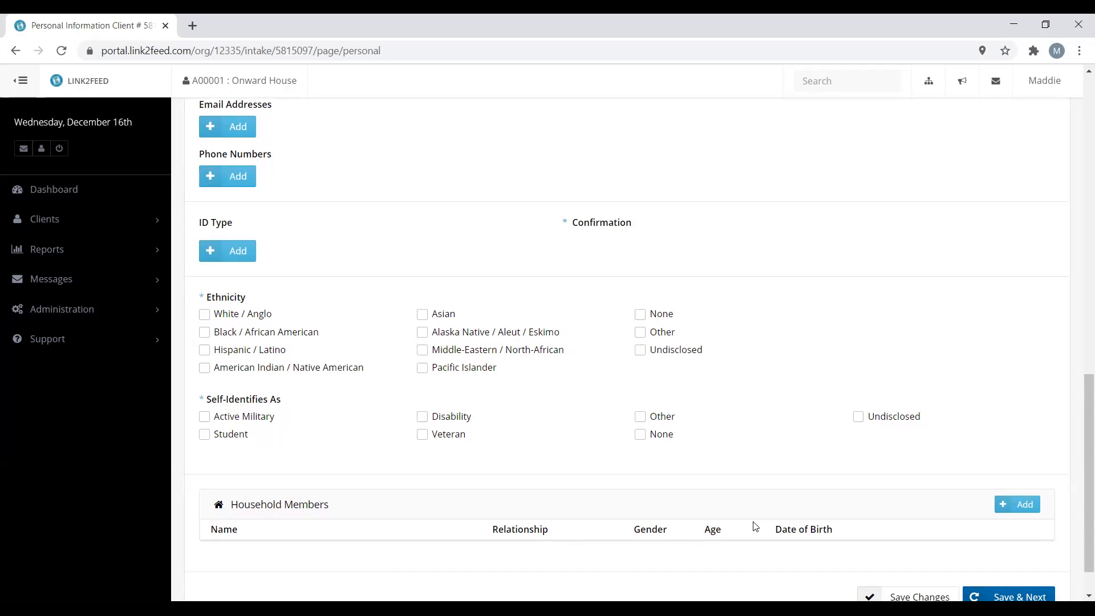
click(261, 316)
click(272, 339)
scroll(694, 370, down, 1)
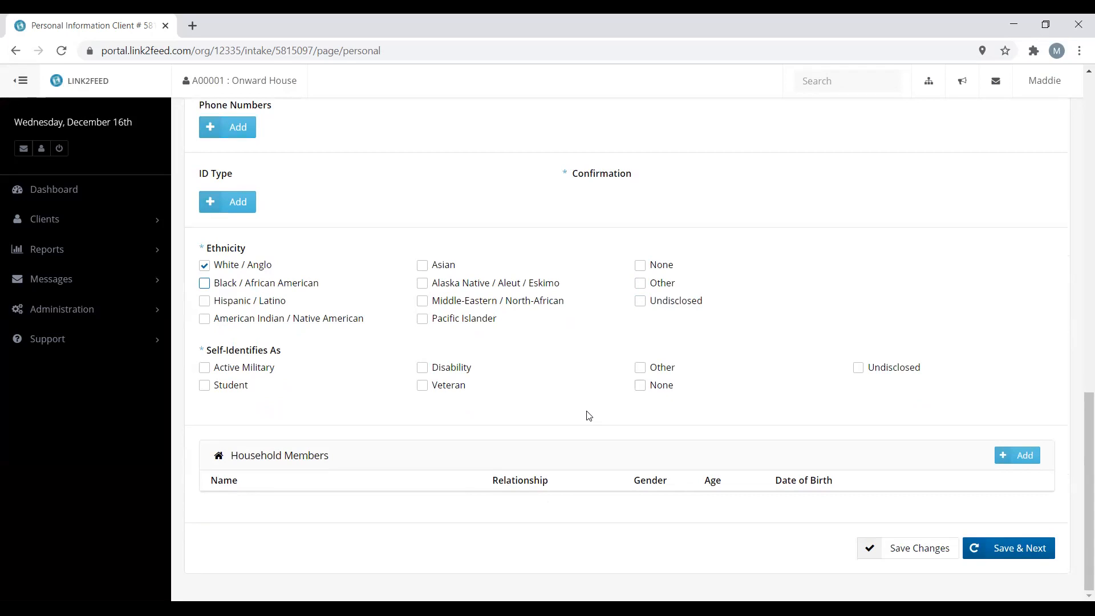
Set Self-Identifies As to None and start adding a household member
click(271, 369)
click(245, 394)
click(244, 394)
click(268, 368)
click(660, 391)
click(1027, 458)
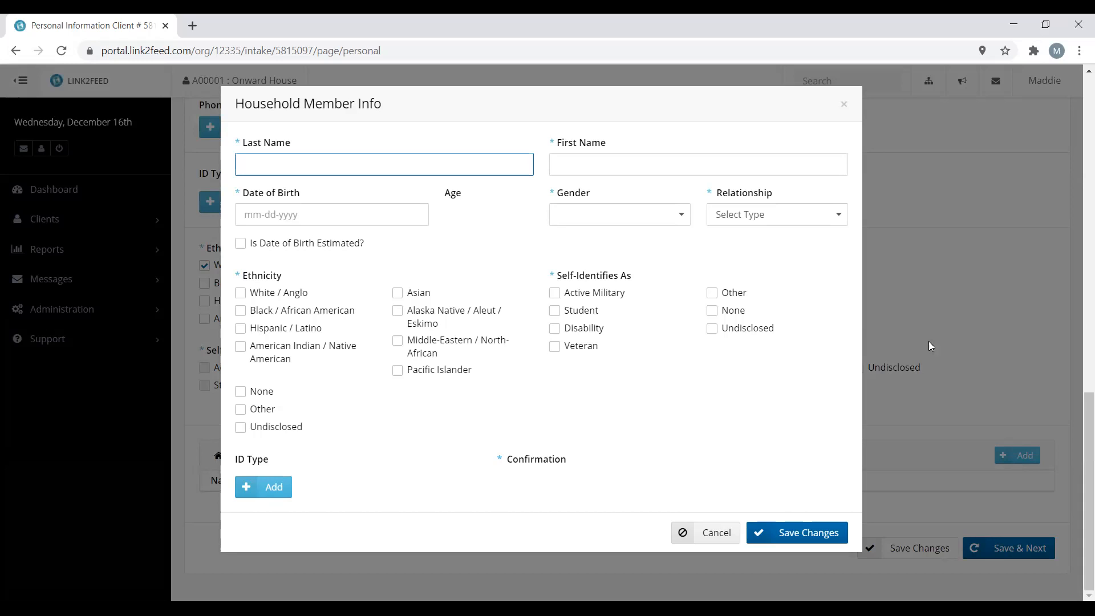
Set the member's relationship to Parent, tick Disability, and set gender to Female
click(793, 222)
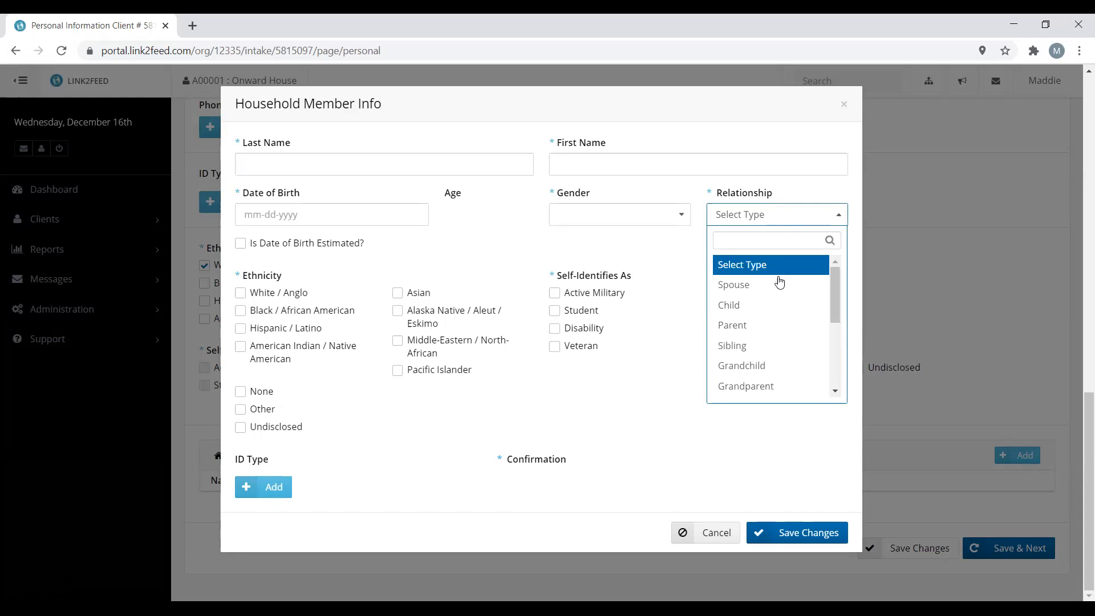
click(770, 333)
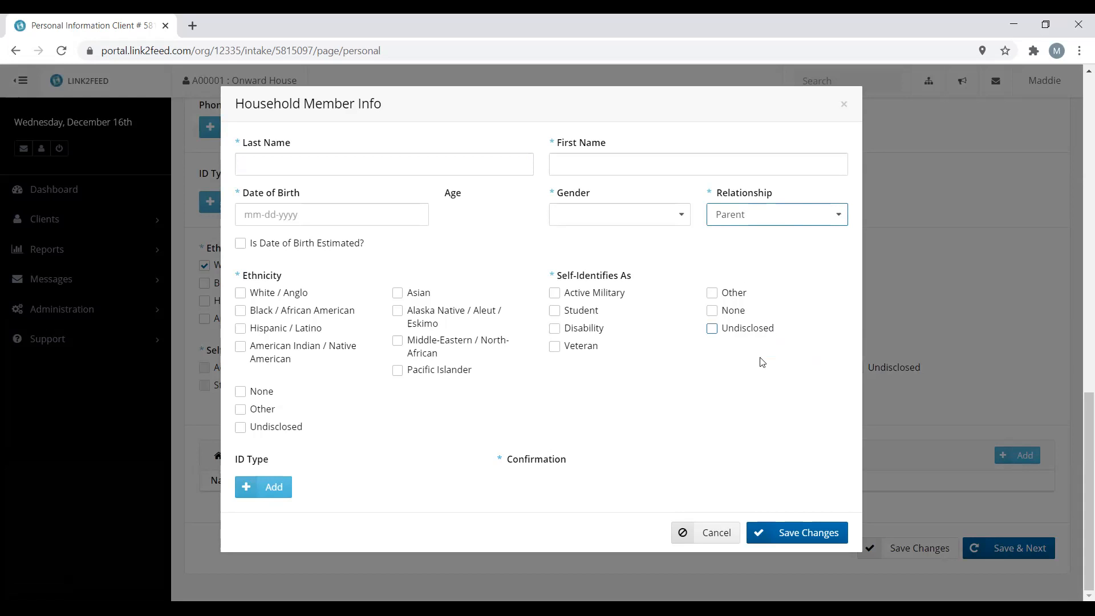
click(593, 332)
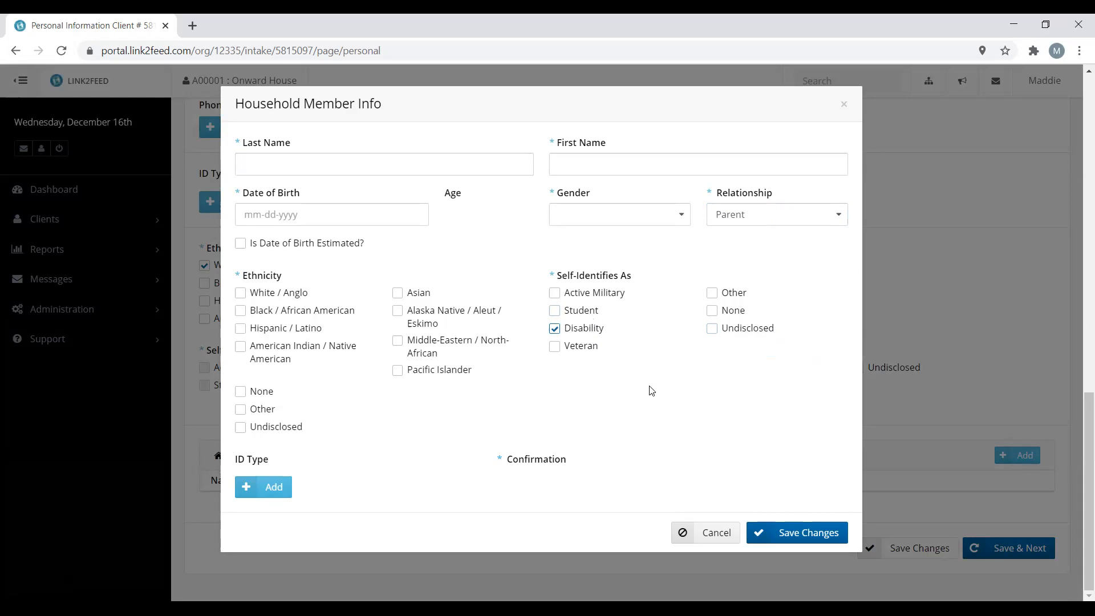
click(667, 216)
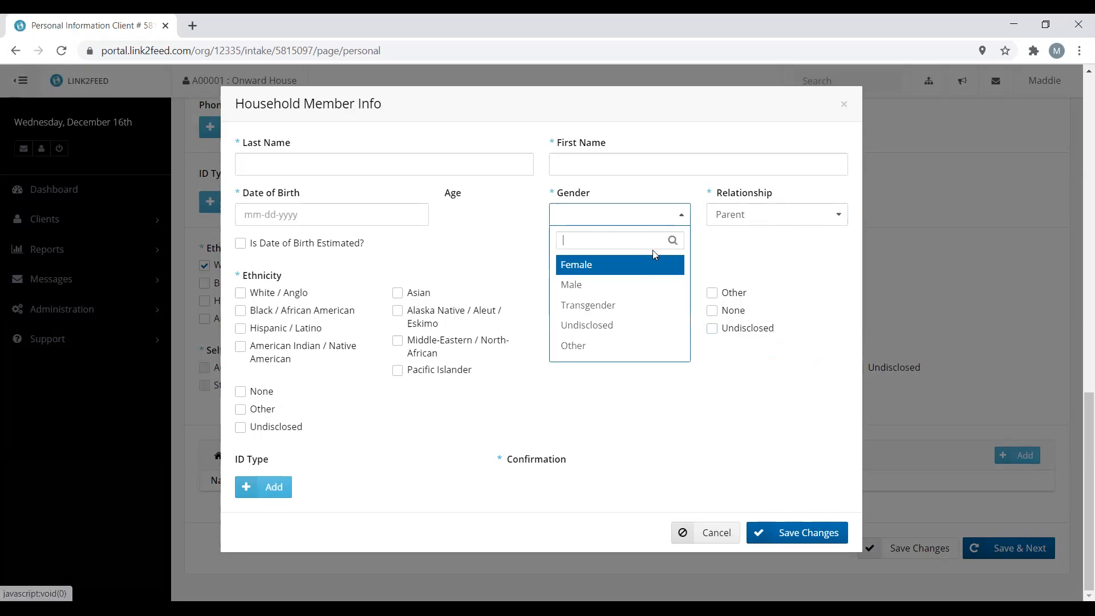
click(649, 270)
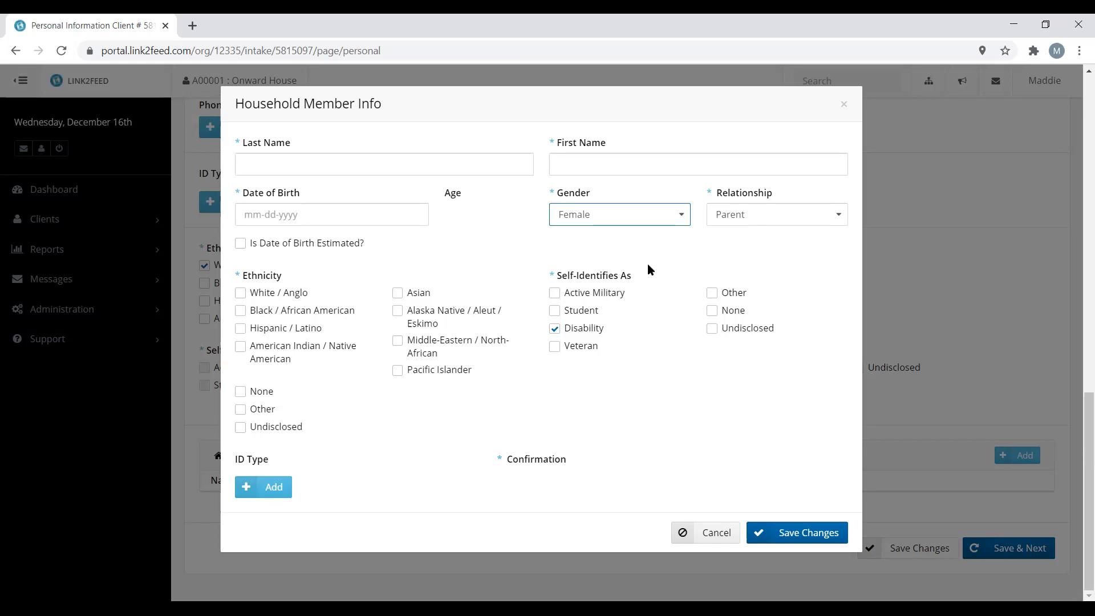
Enter the member's last name, suffixed '-PAR', and first name
click(347, 170)
key(Tab)
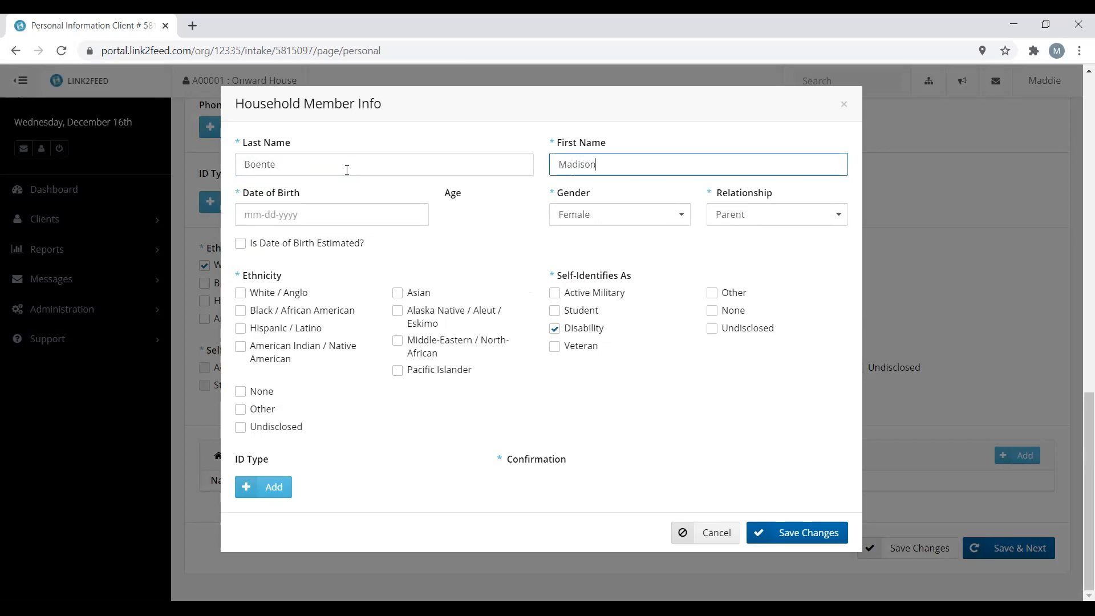
click(347, 170)
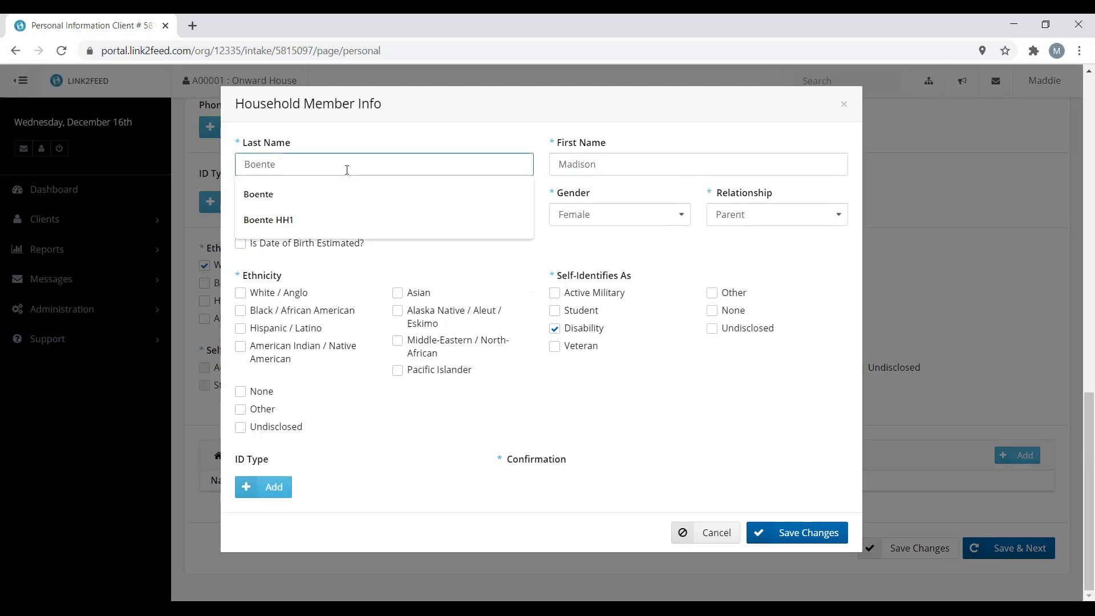
text(-PAR)
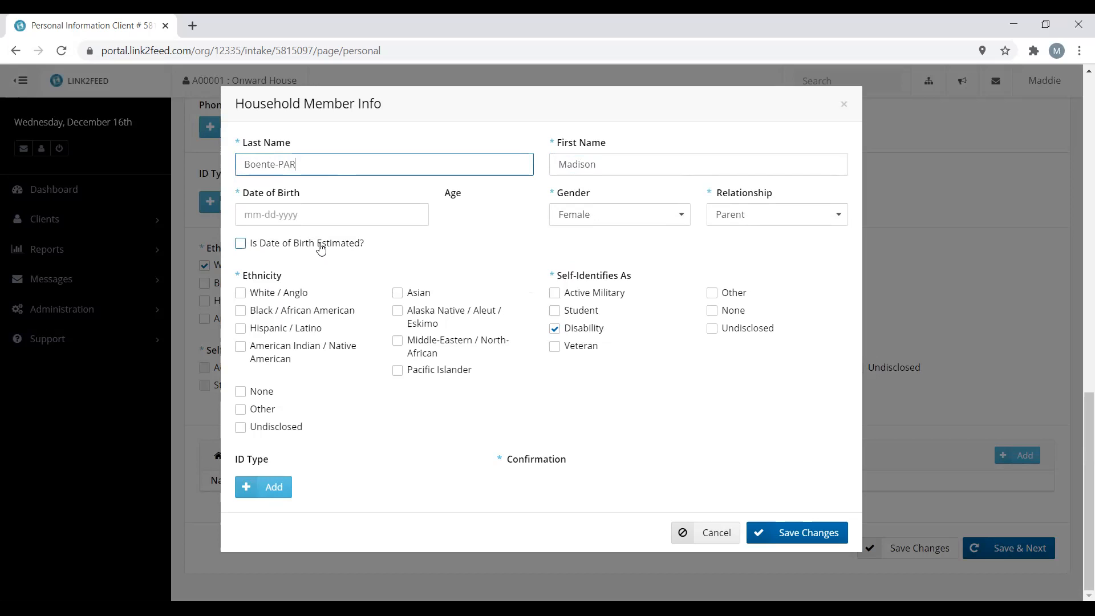
Enter estimated birth date 01-01-1955, mark ethnicity Undisclosed, and save the member
click(240, 243)
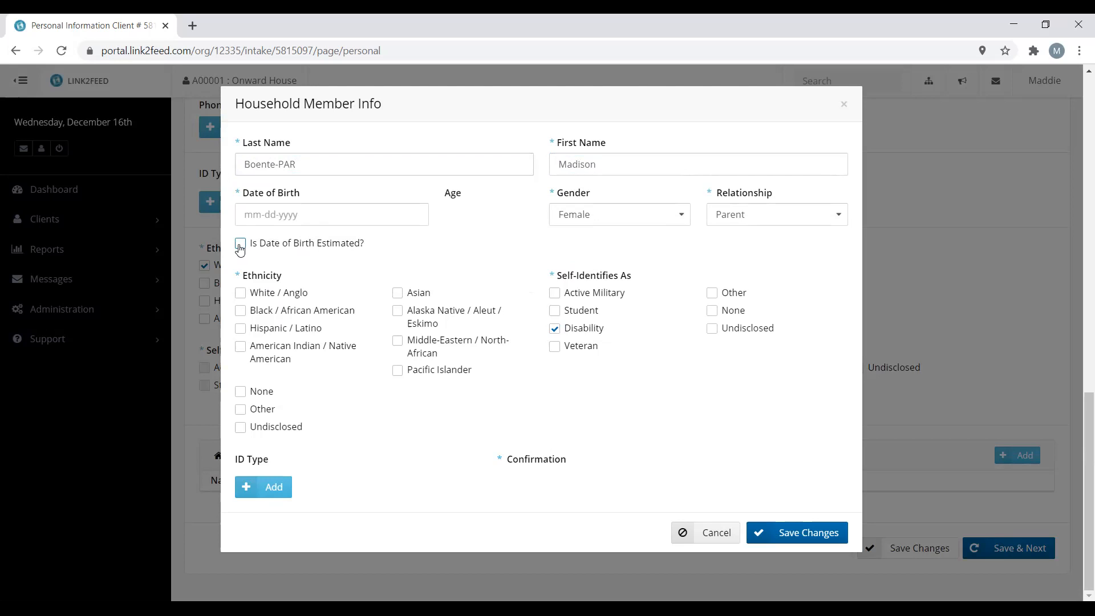
click(241, 214)
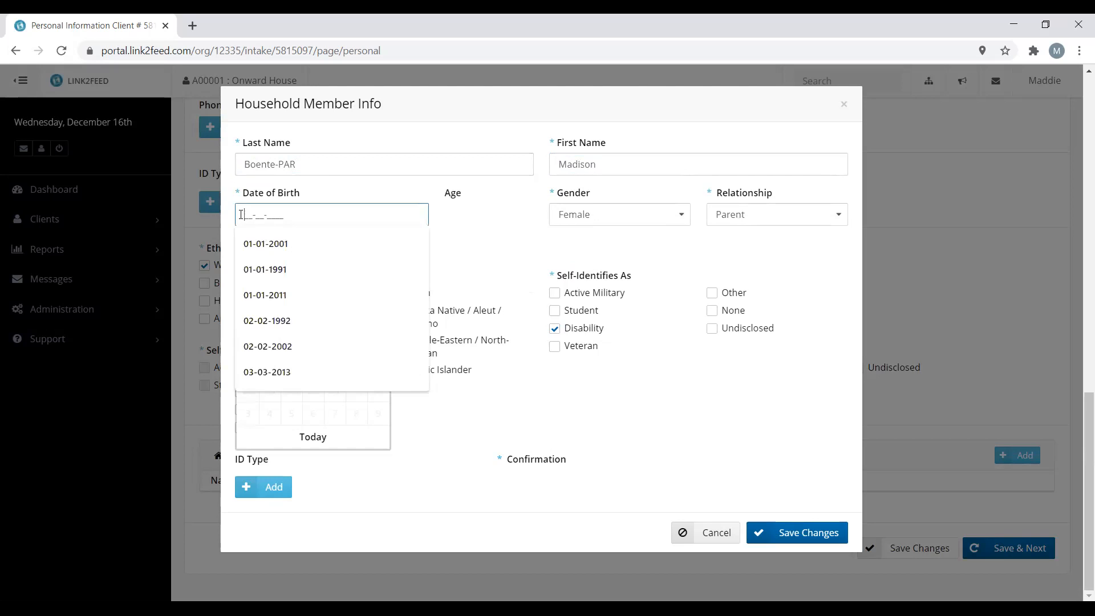
text(01-01-1955)
click(472, 217)
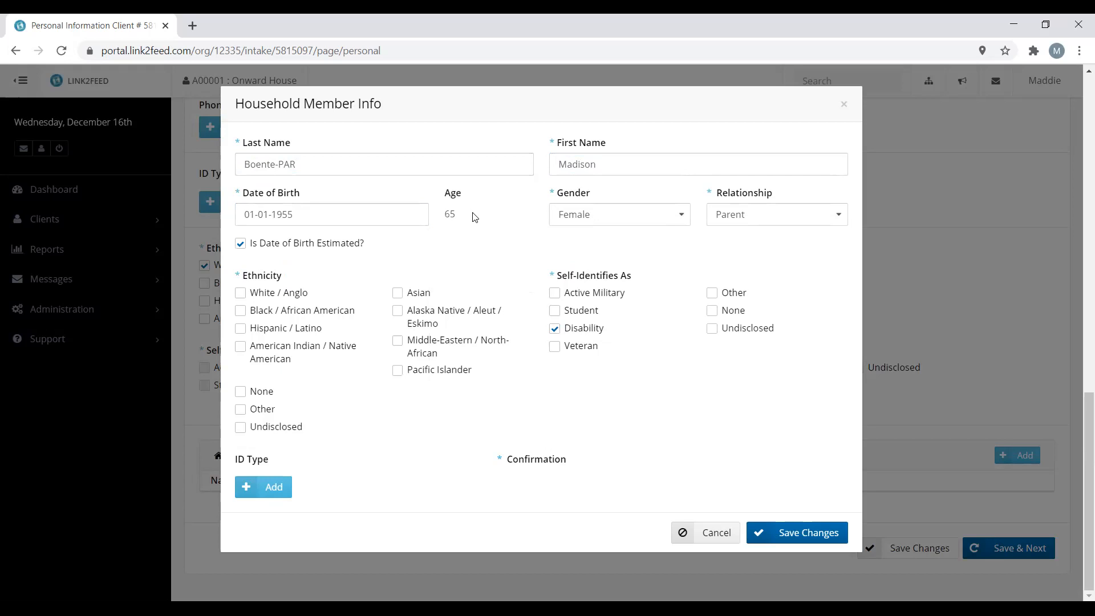
click(307, 427)
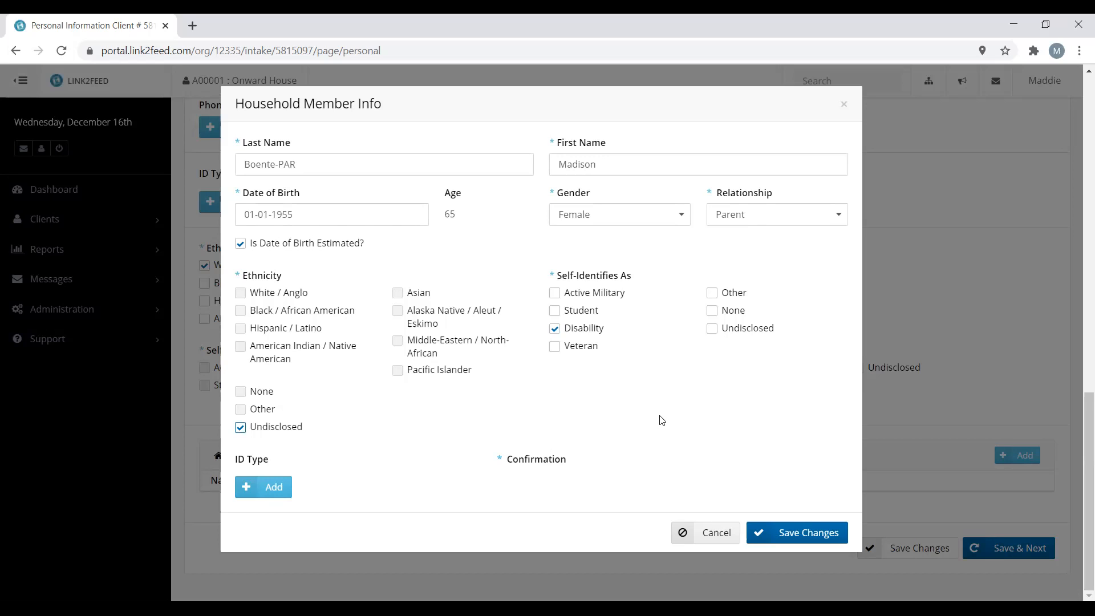
click(809, 533)
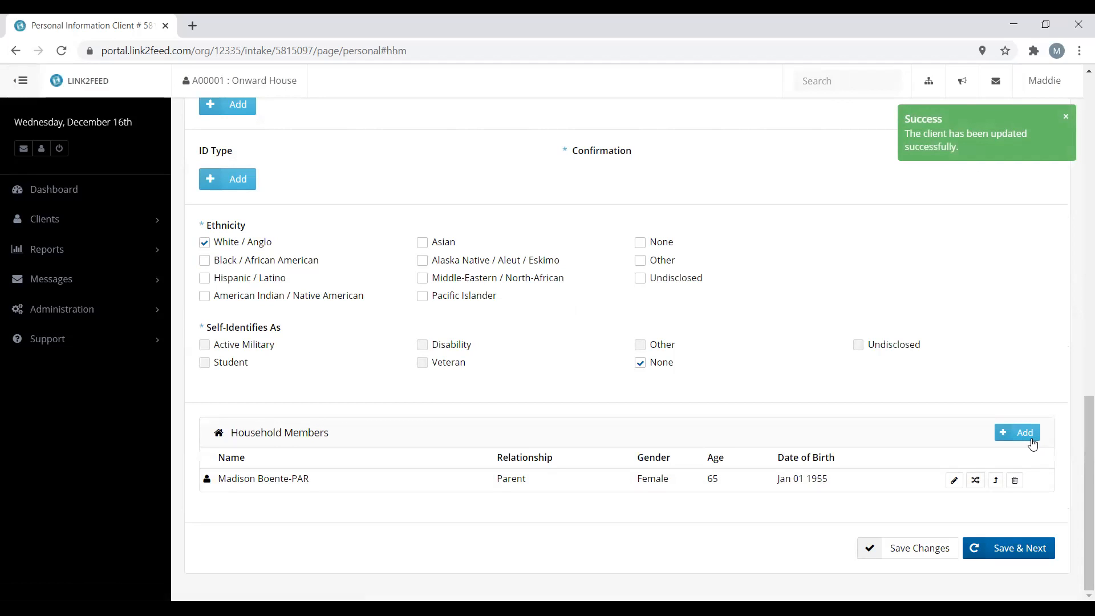
Save the Personal step and continue to Monthly Income and Expenses
click(1012, 551)
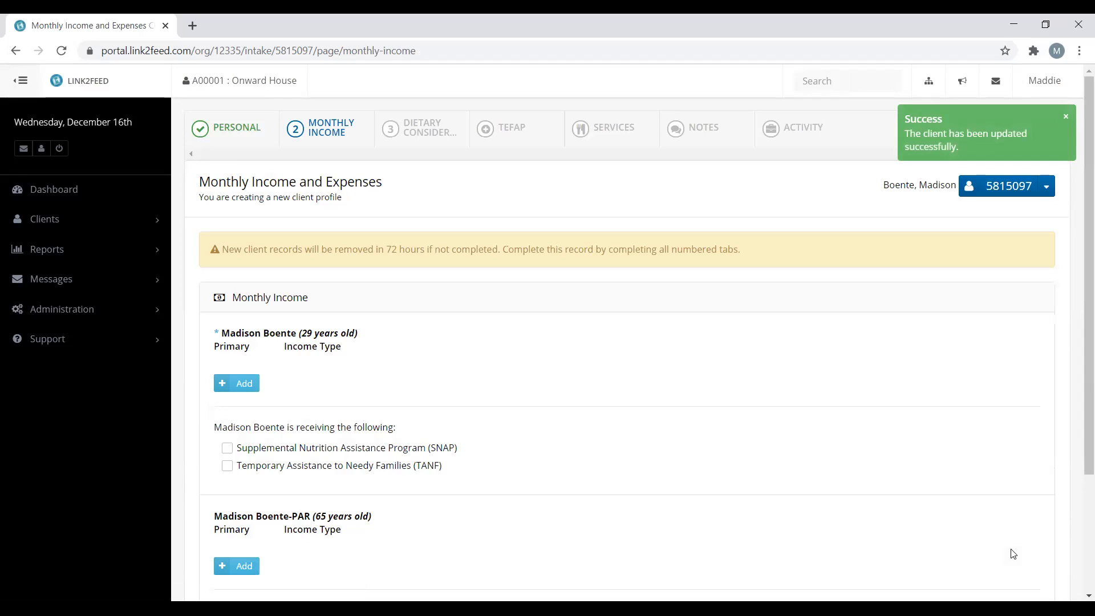
Add a No Income entry for the client and mark it as primary
click(246, 384)
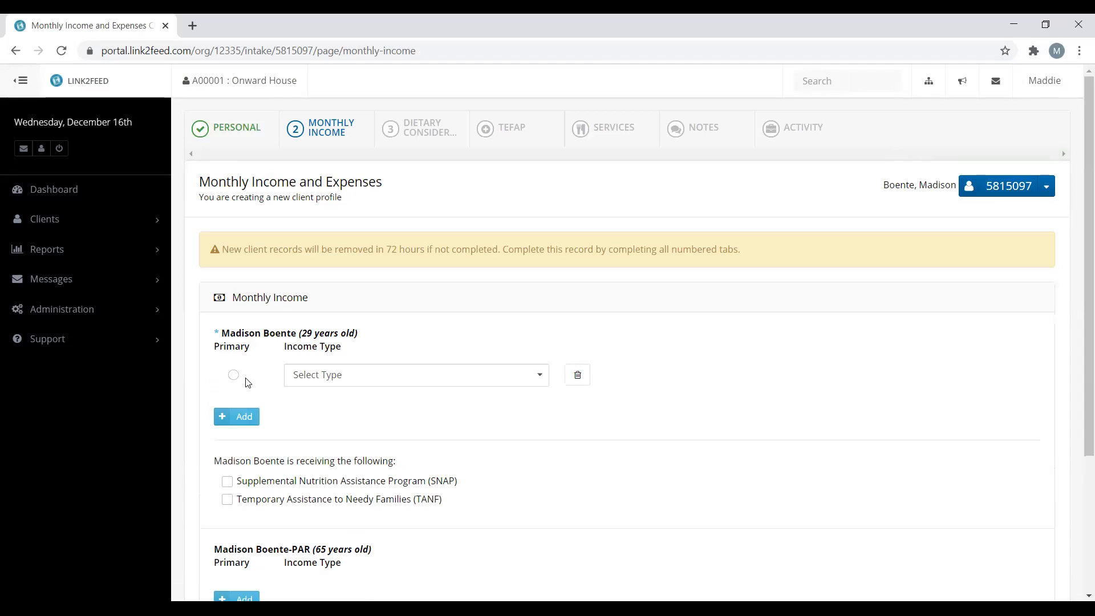
click(516, 382)
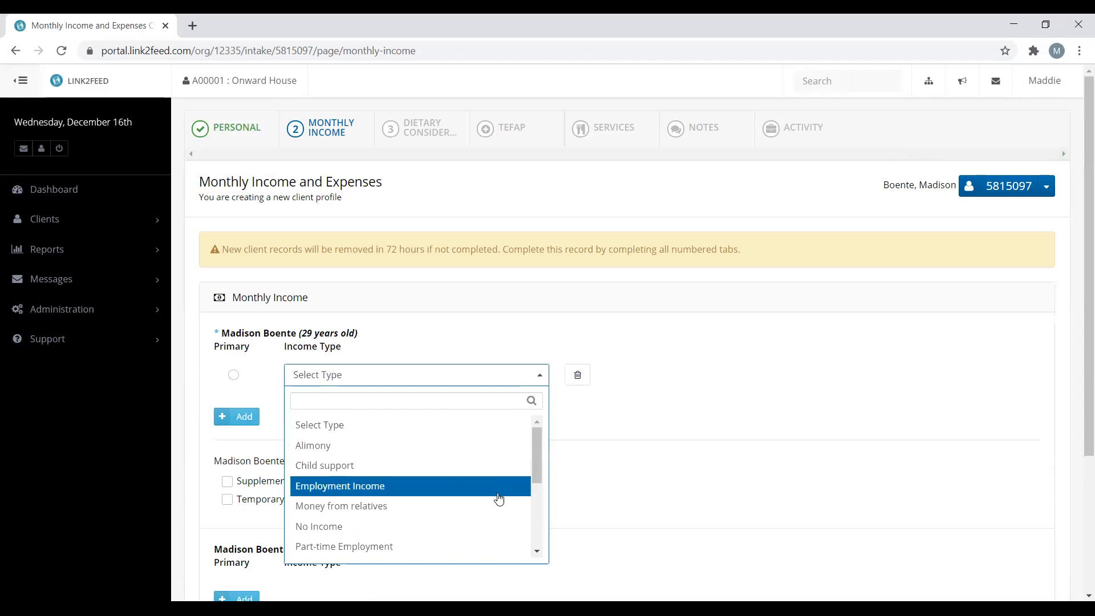
scroll(499, 499, down, 2)
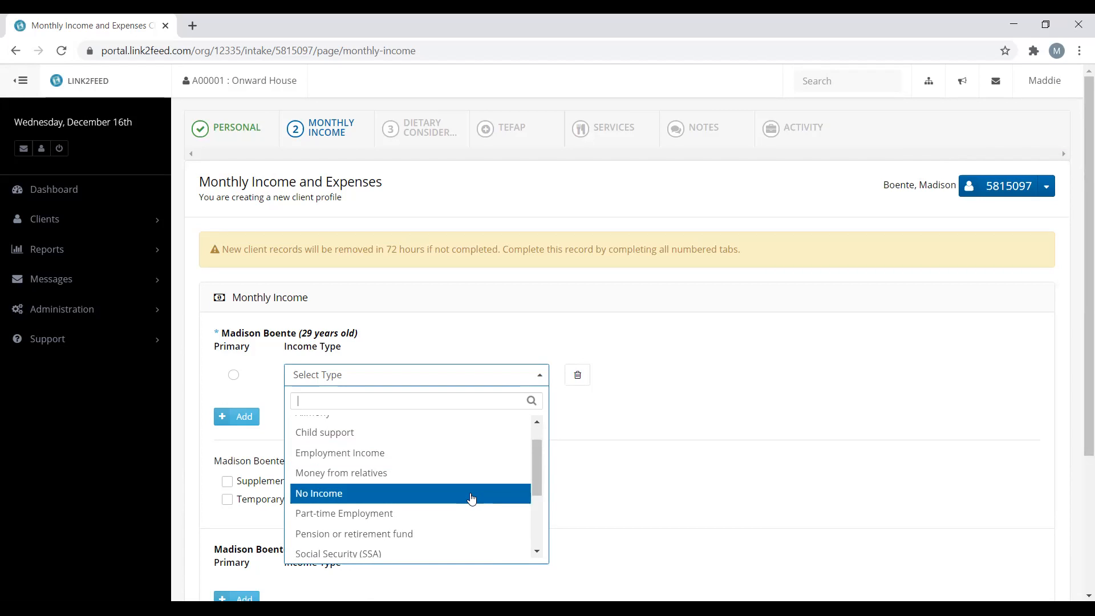
scroll(471, 500, down, 5)
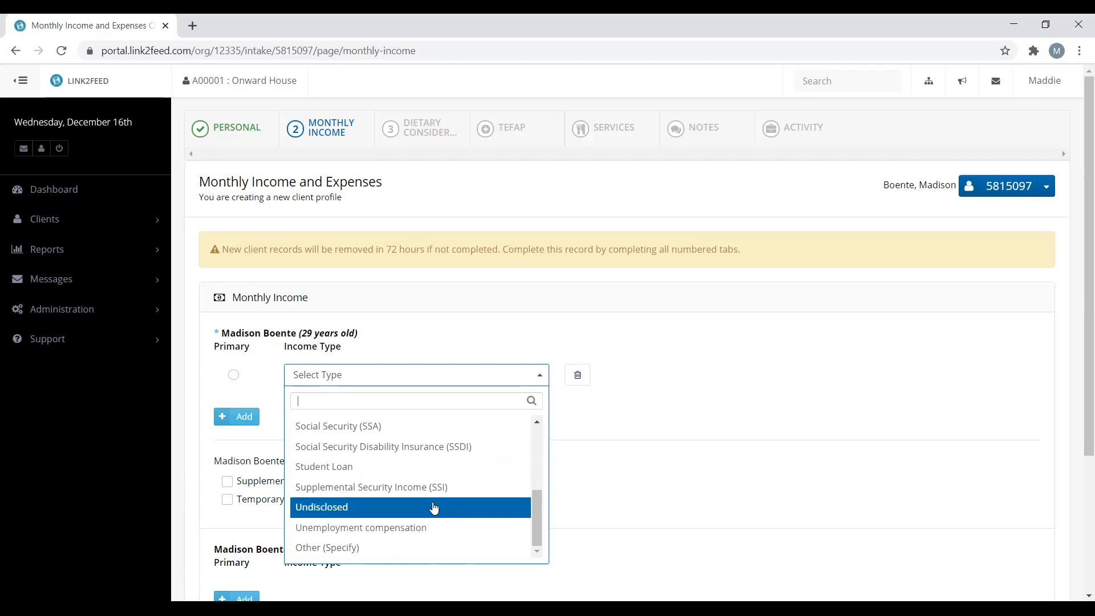
scroll(435, 507, up, 5)
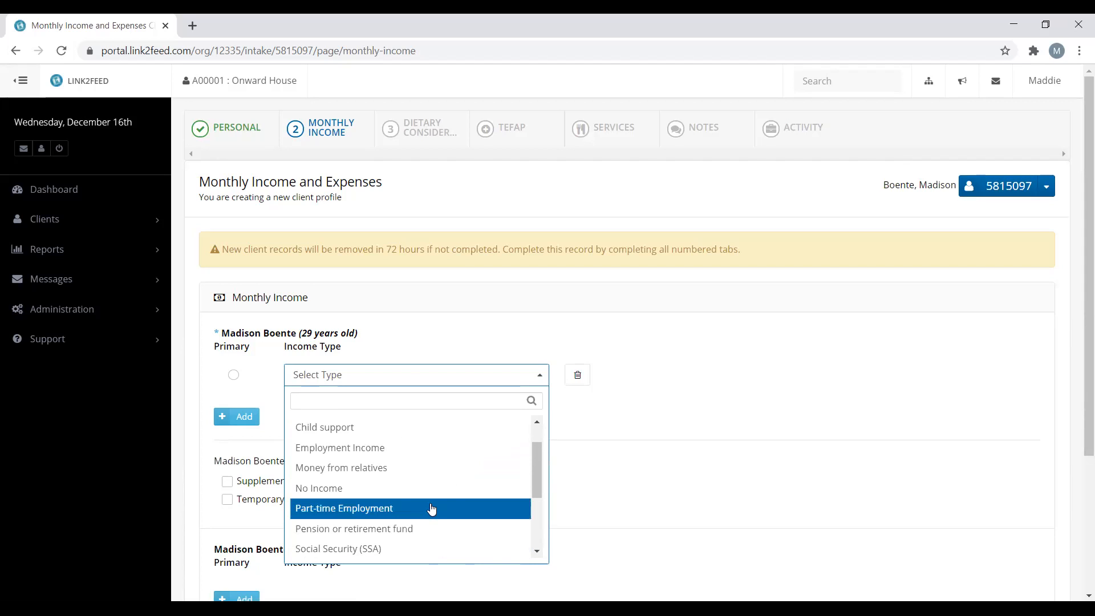
click(411, 490)
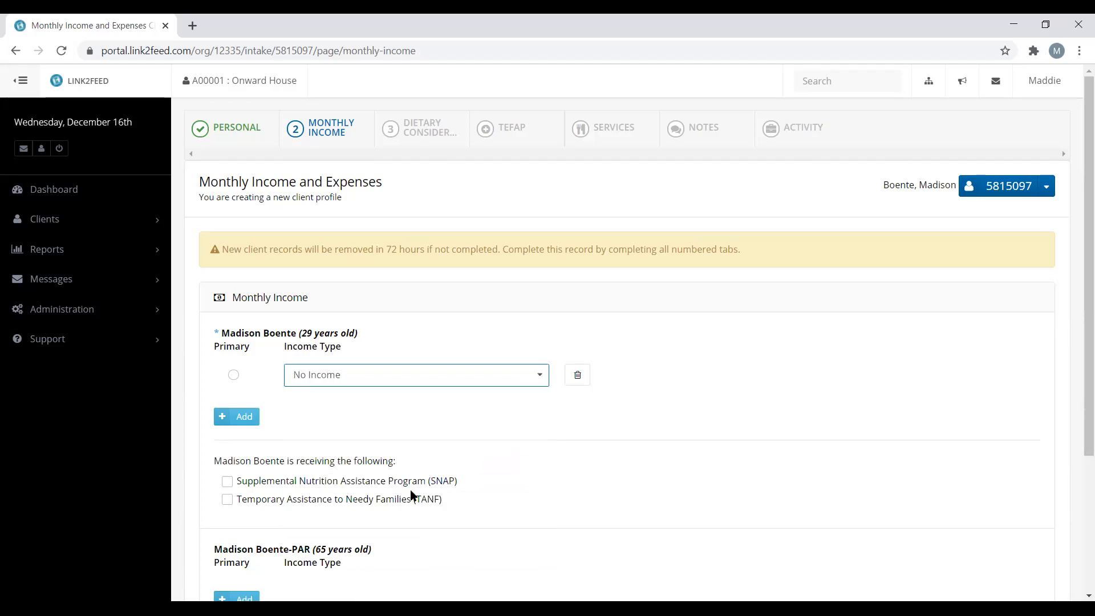
click(341, 422)
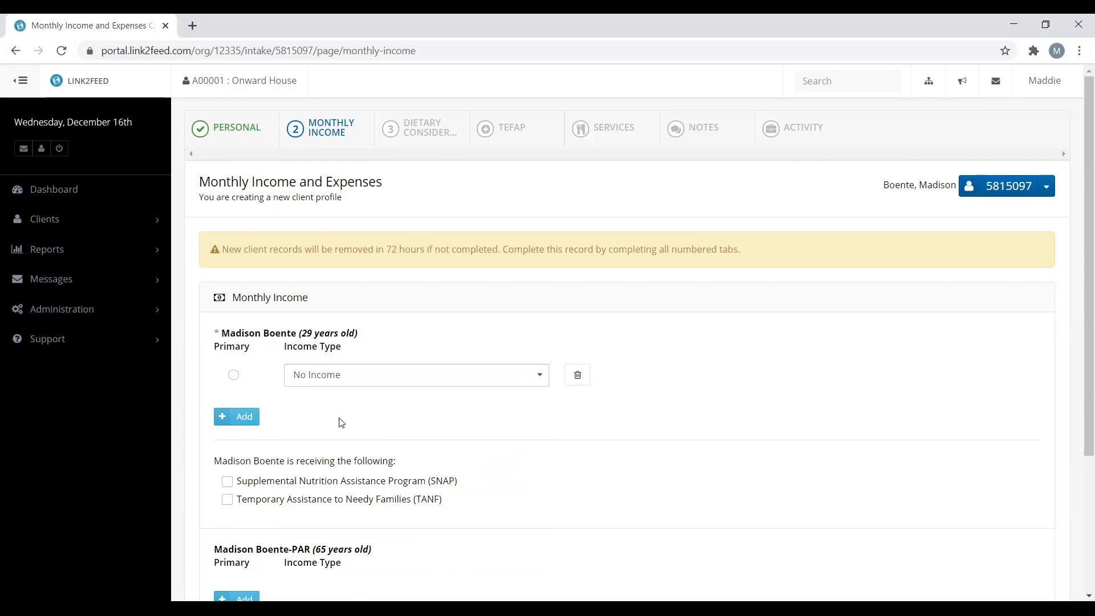
click(234, 375)
Record the client as receiving SNAP benefits, with TANF left unticked
click(397, 504)
click(398, 502)
click(419, 481)
click(452, 487)
scroll(683, 487, down, 3)
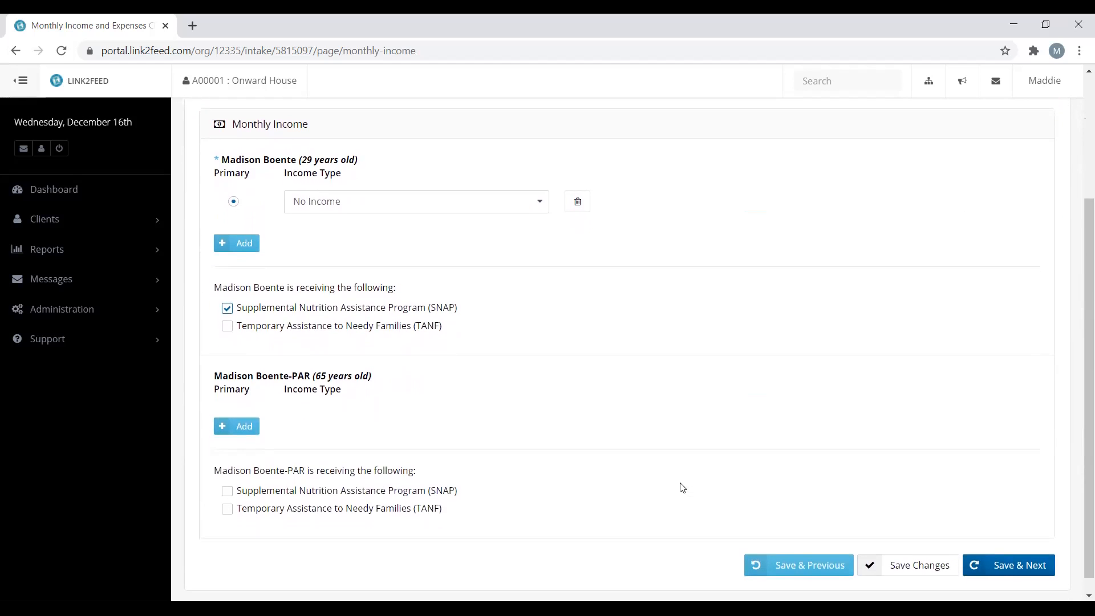
scroll(682, 488, down, 1)
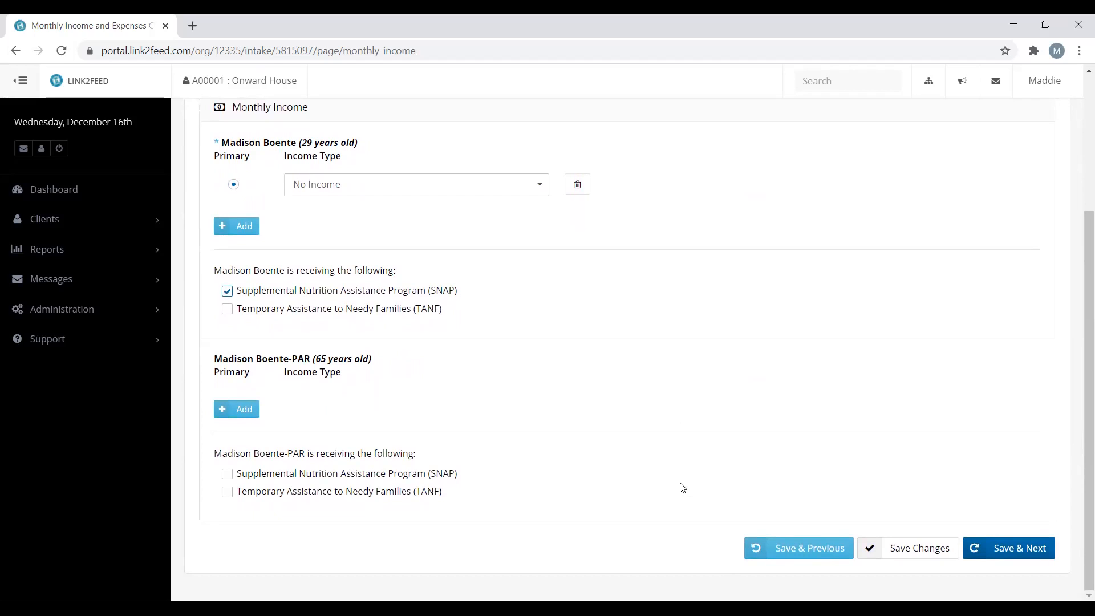
Save the income step, leave all dietary considerations unticked, and continue to TEFAP Information
click(1033, 560)
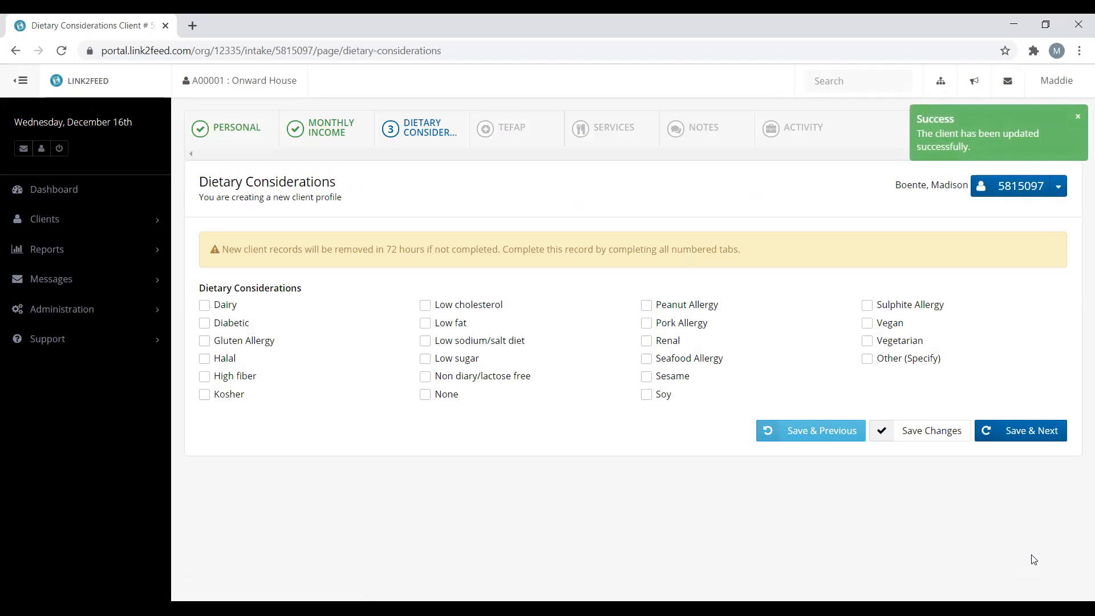
click(938, 363)
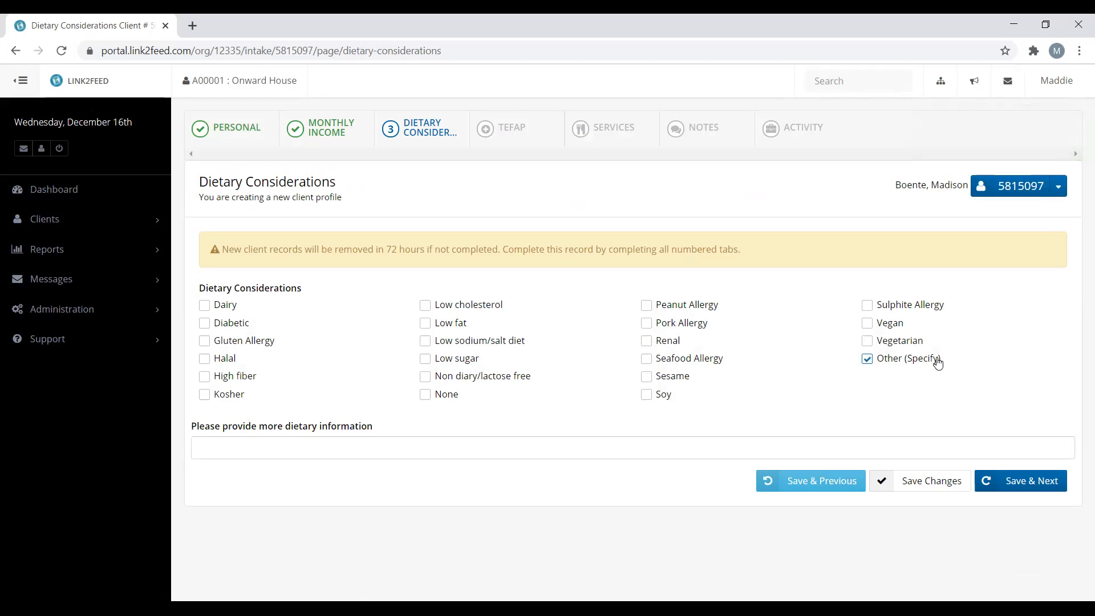
click(939, 362)
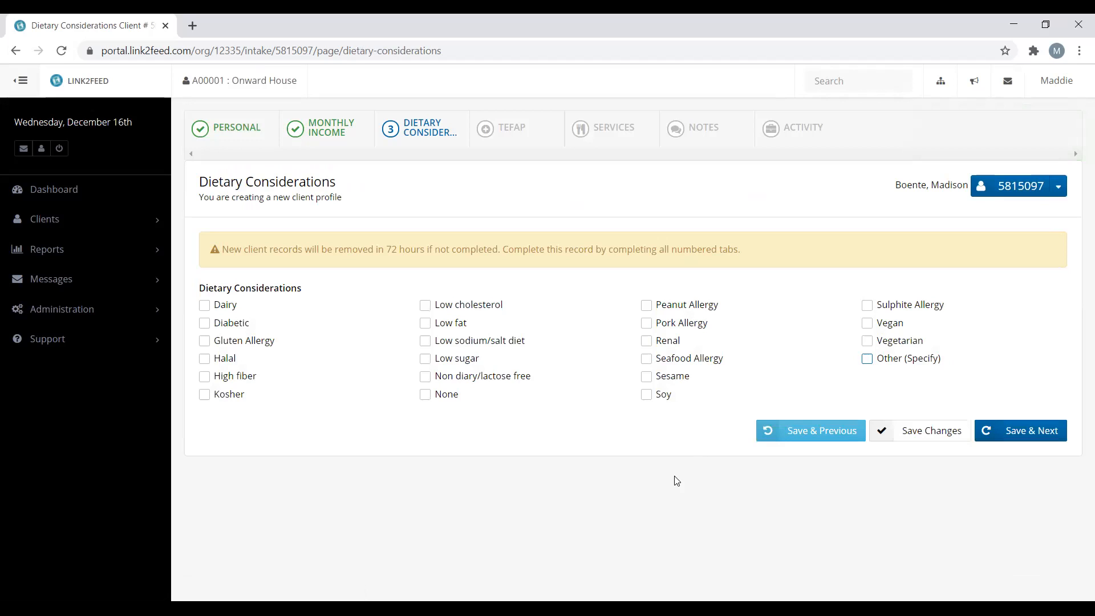
click(444, 397)
click(445, 398)
click(1037, 438)
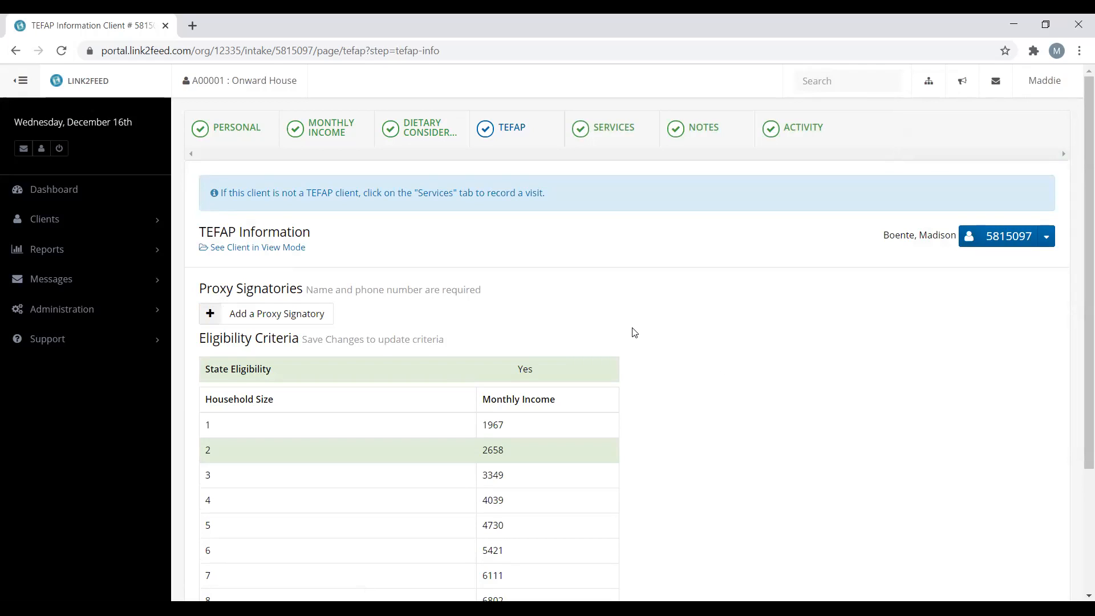
Add then delete an empty proxy signatory row, leaving none, and save the TEFAP information
click(321, 319)
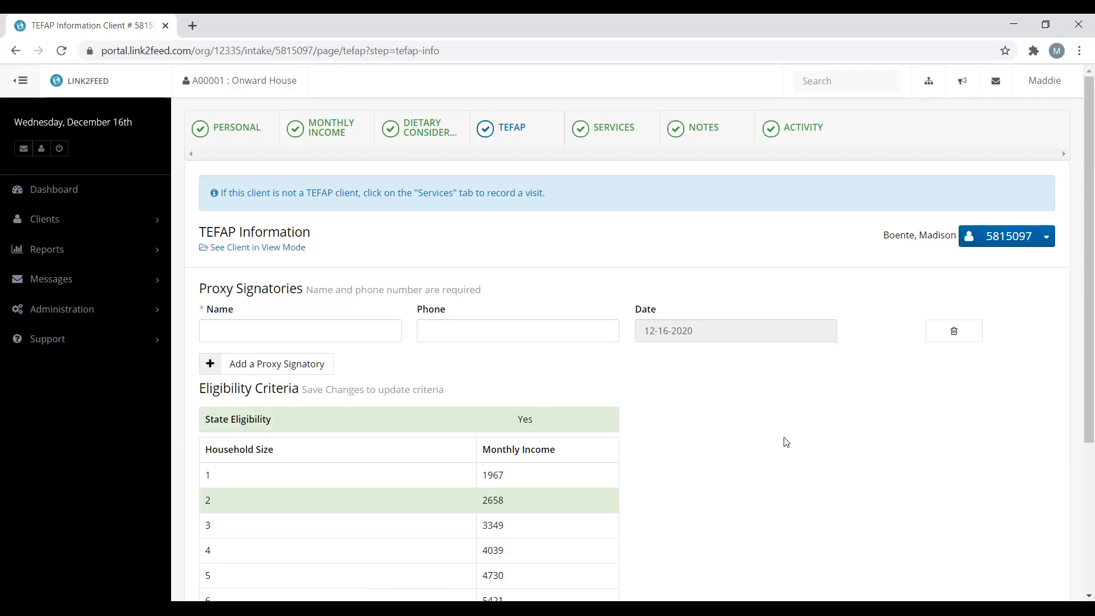
click(964, 340)
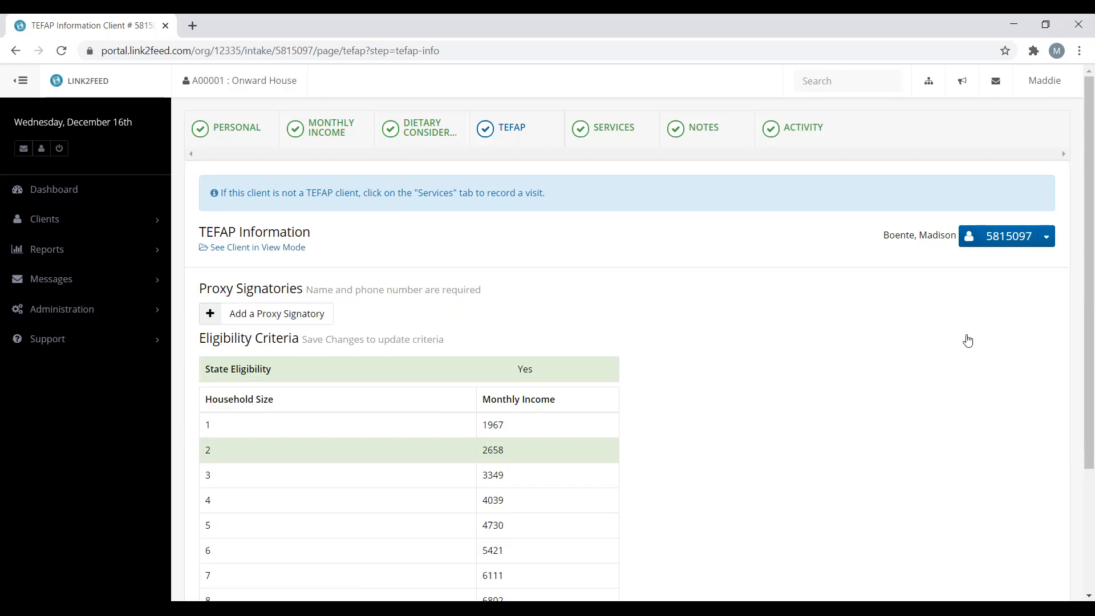
scroll(968, 340, down, 3)
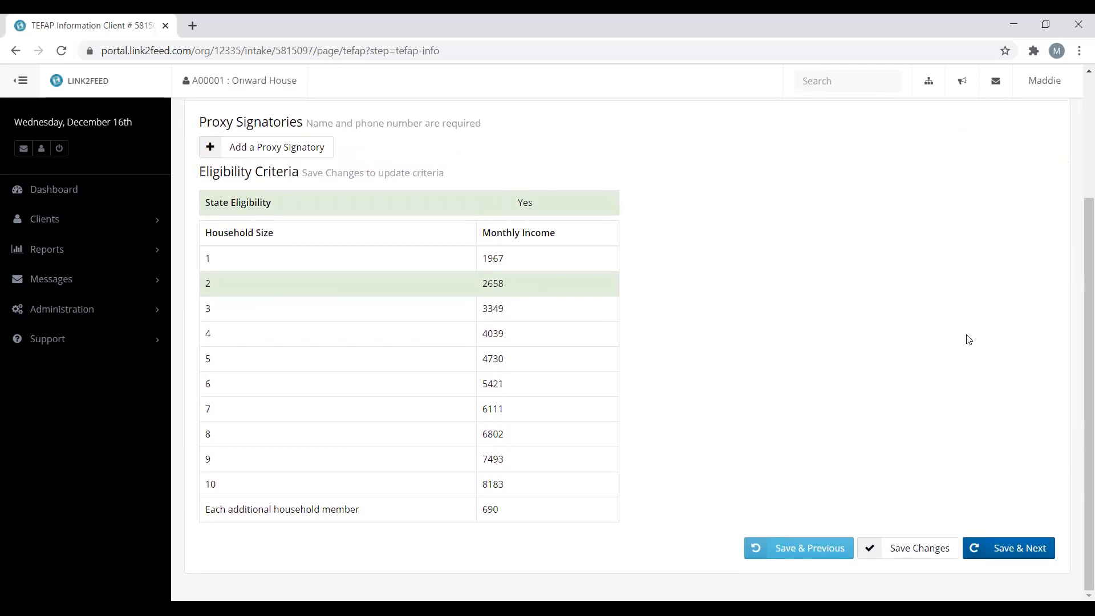
click(1020, 551)
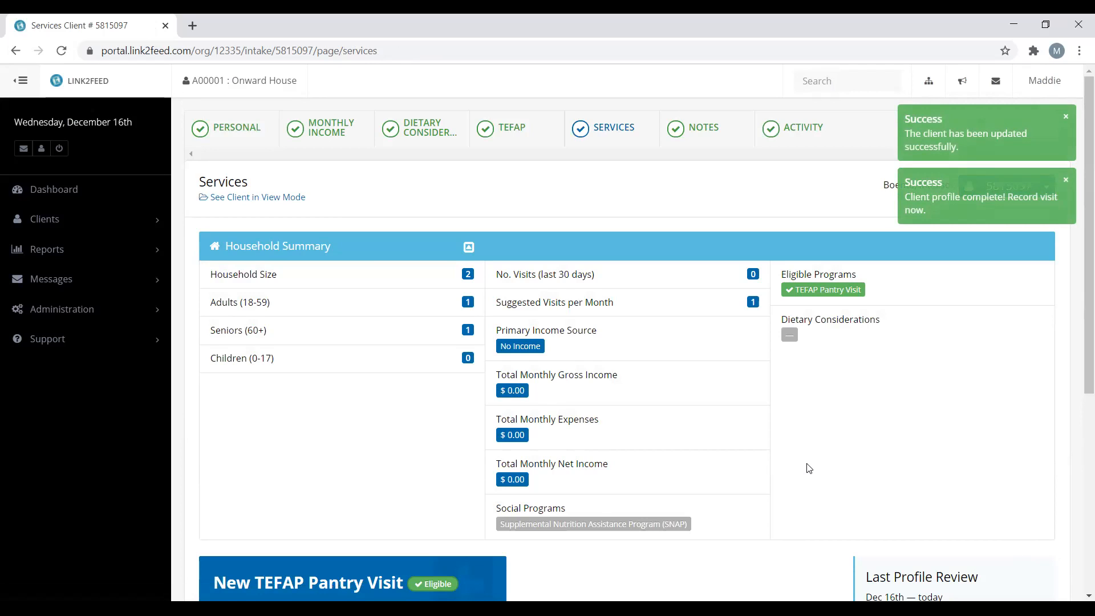
Review the household summary on the Services page and start a new TEFAP Pantry Visit
scroll(808, 469, down, 1)
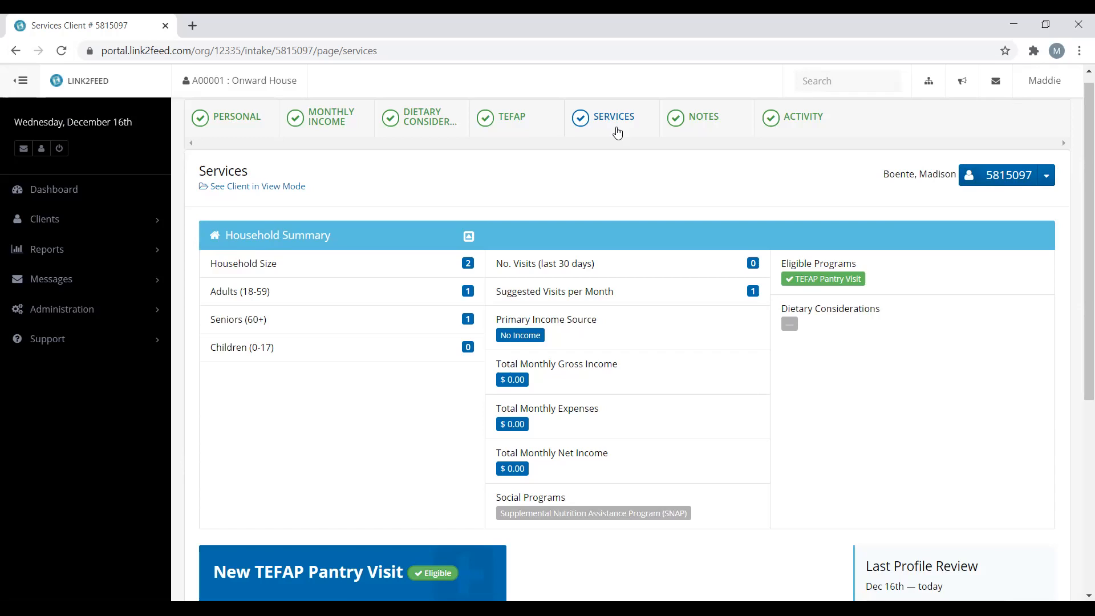
scroll(617, 132, down, 1)
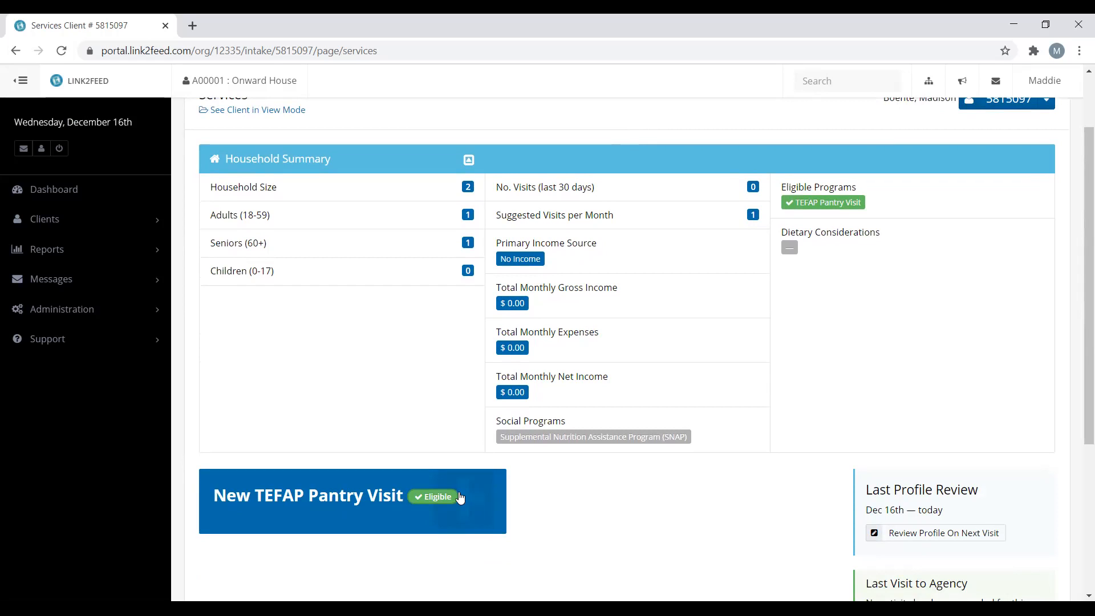
click(477, 506)
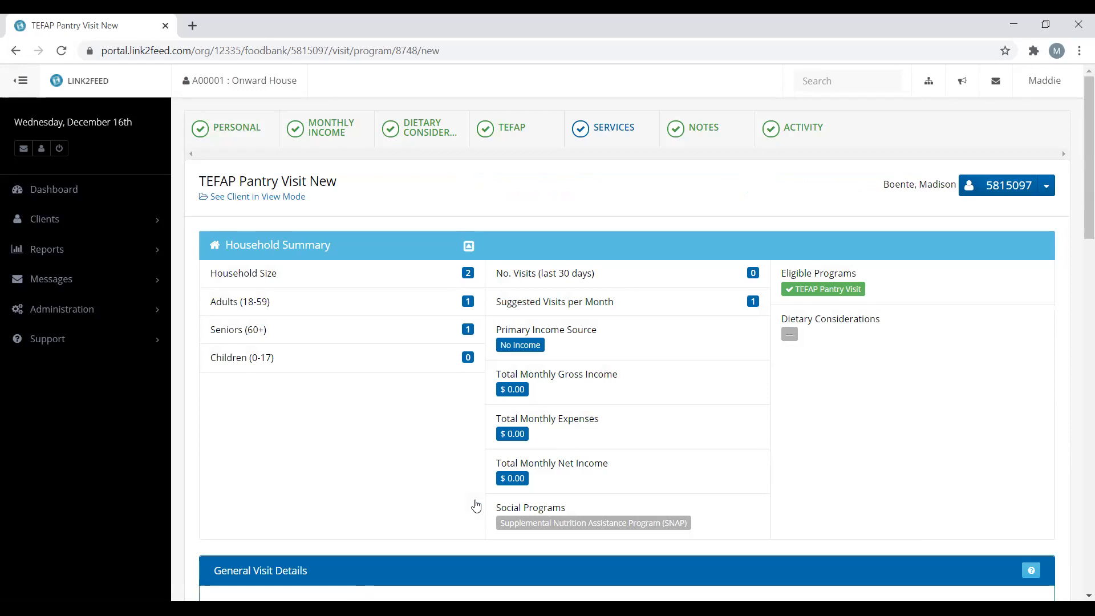
Scroll the 12-16-2020 visit form past Items / Services Provided down to Additional Notes
scroll(474, 506, down, 2)
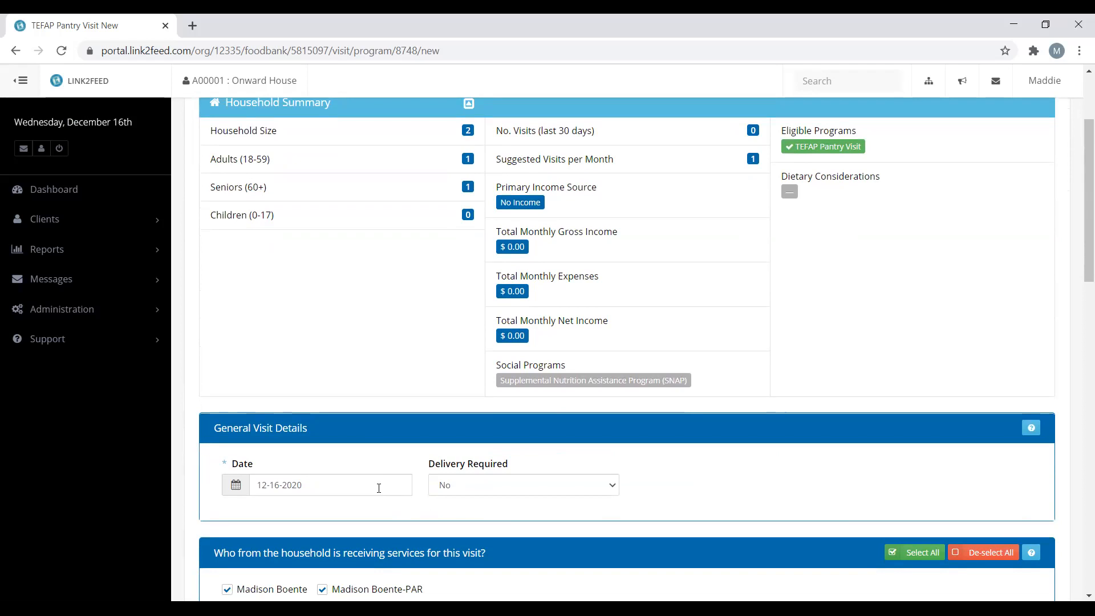
scroll(382, 525, down, 2)
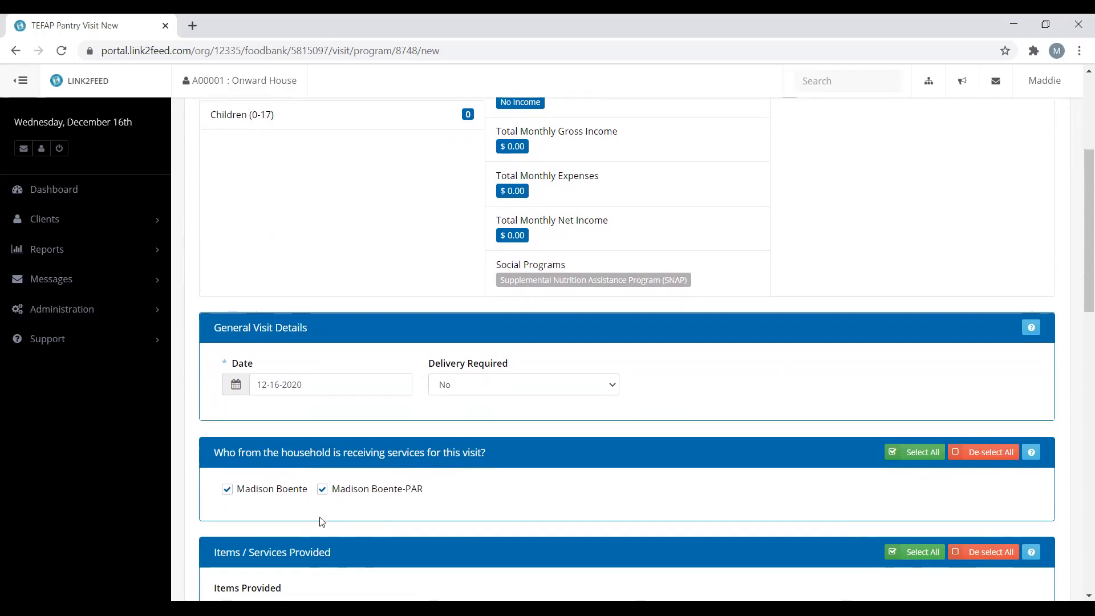
scroll(322, 521, down, 2)
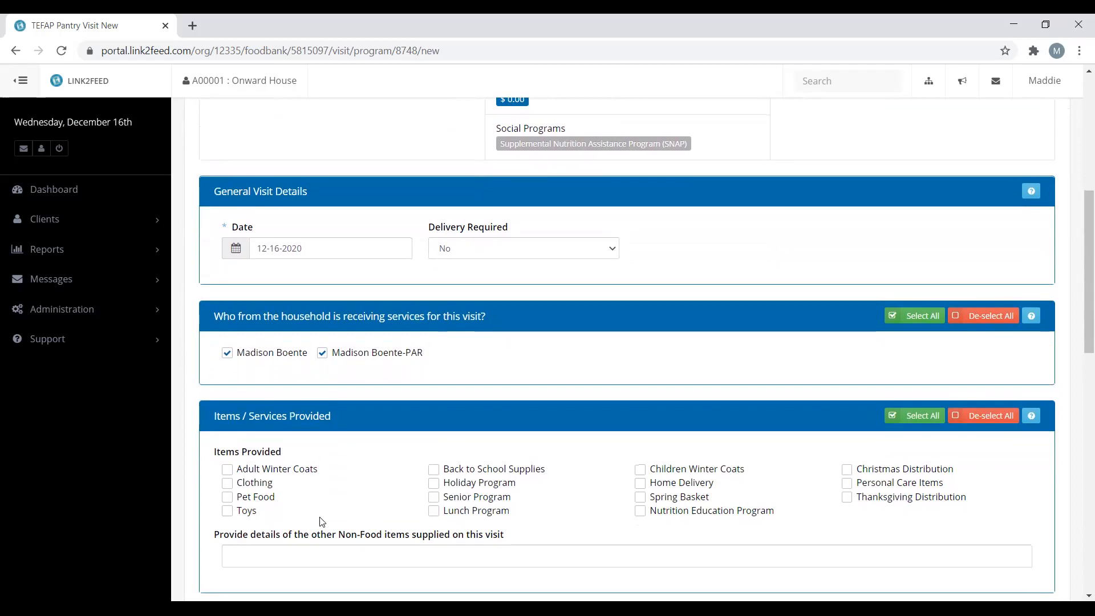
scroll(322, 519, down, 3)
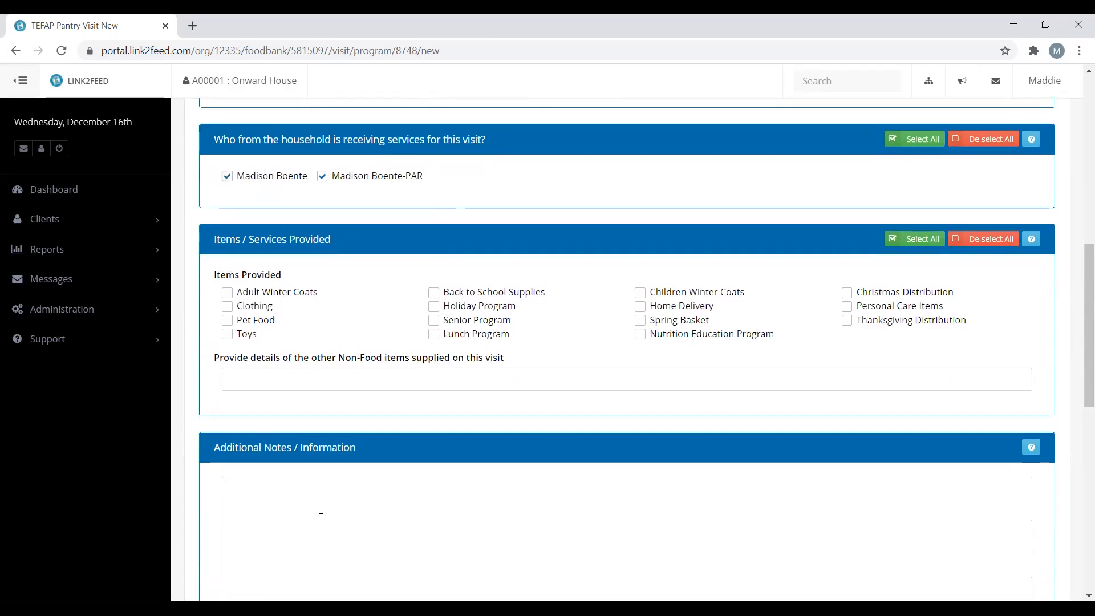
scroll(321, 518, down, 1)
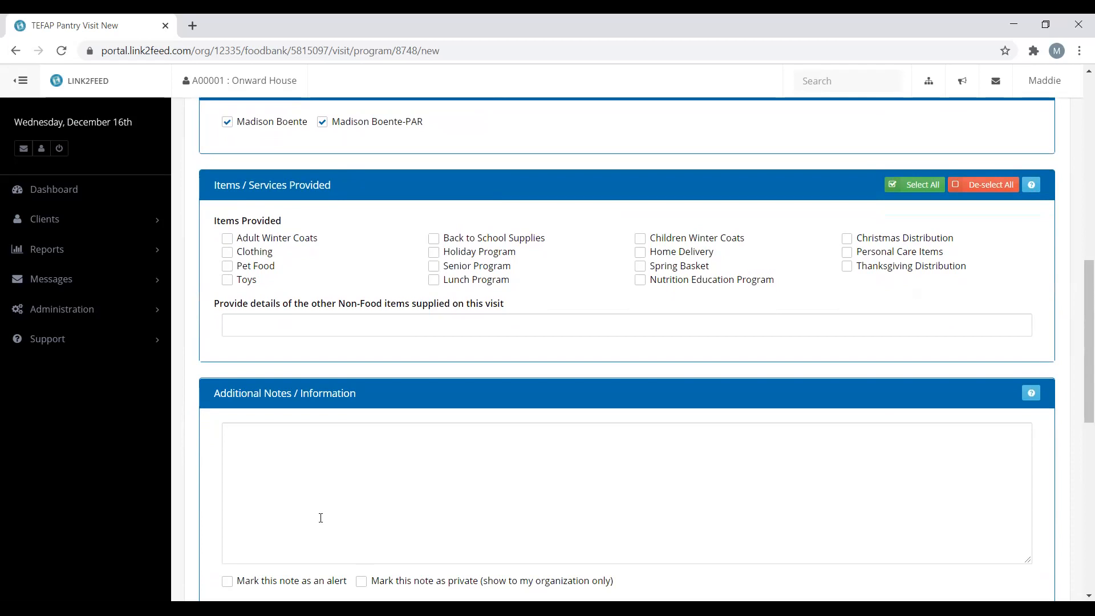
Add the note 'Client is out of area - served on 12/16', flagged as alert and private
click(308, 517)
text(Client is out of)
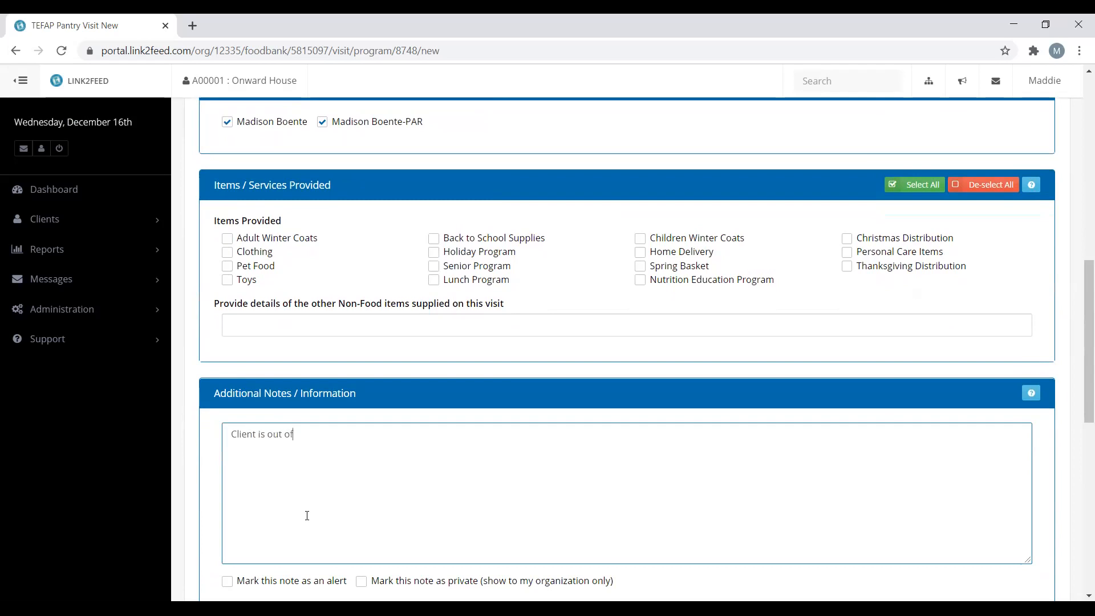
text( area - served on 12/16)
scroll(307, 515, down, 2)
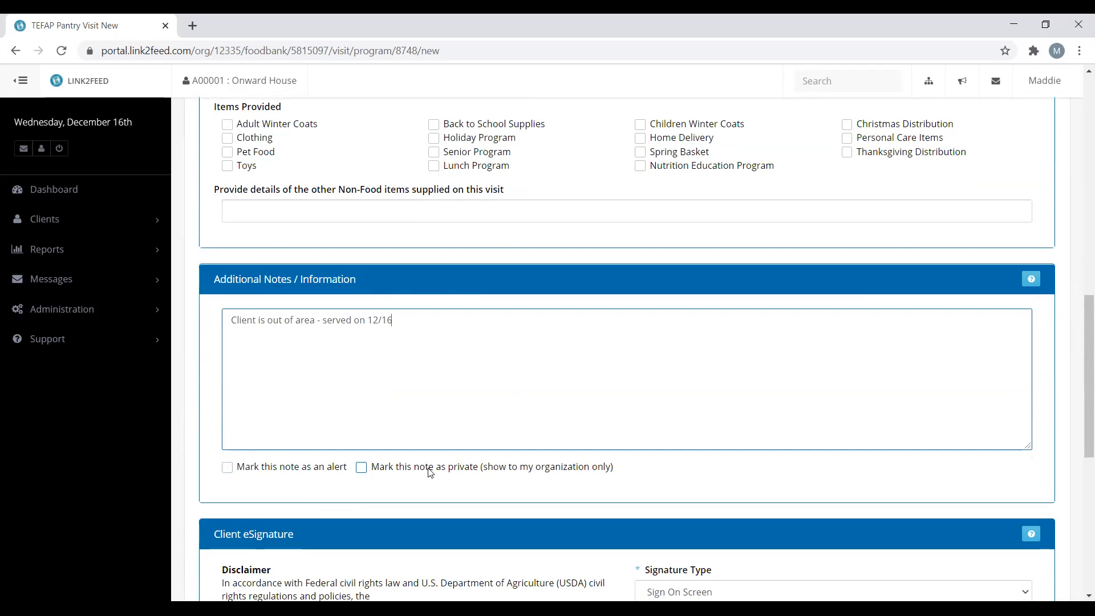
click(228, 471)
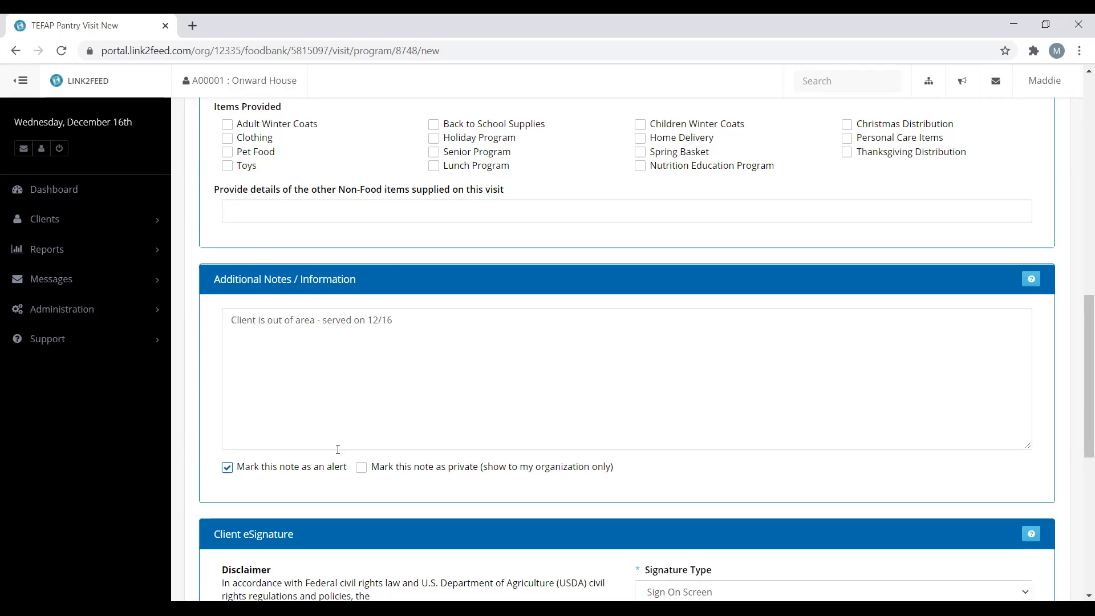
click(361, 468)
scroll(453, 515, down, 4)
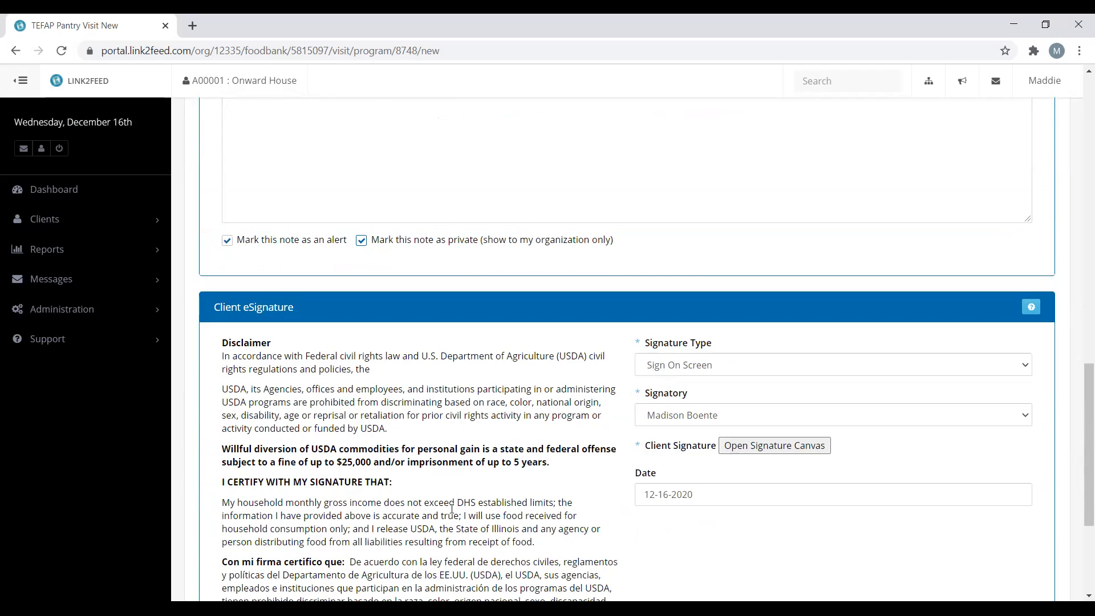
Keep the client as the signatory for the visit's e-signature
click(704, 422)
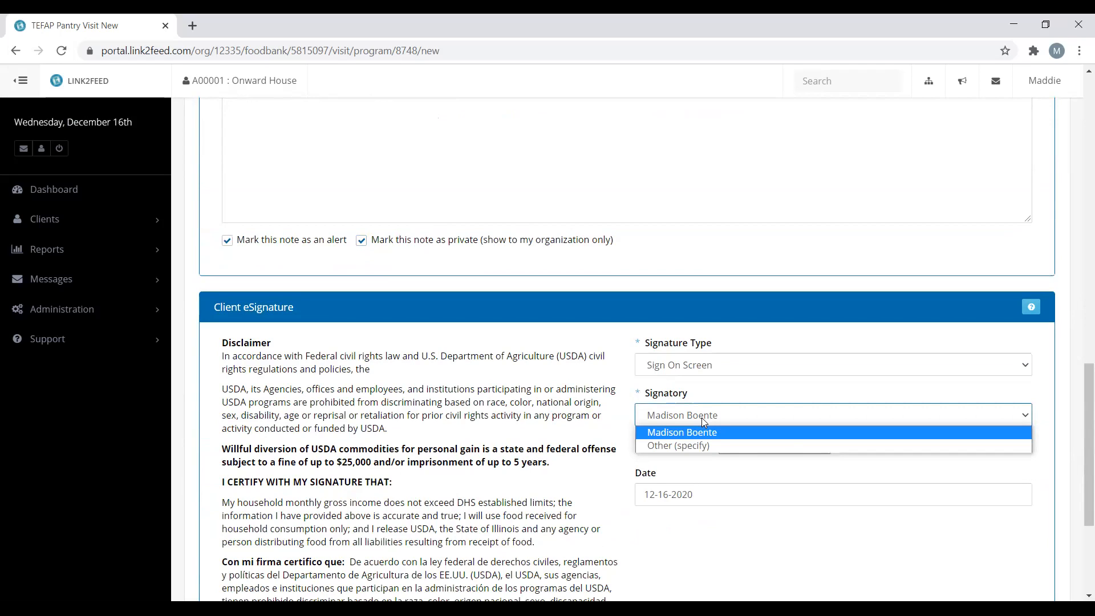
click(704, 422)
click(695, 465)
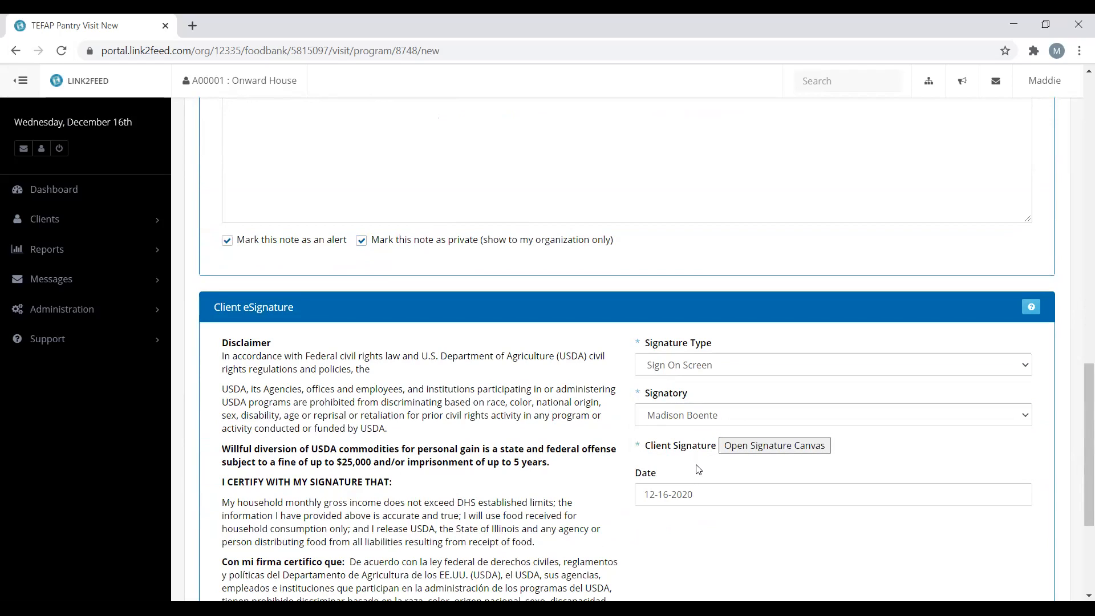
Draw the client's signature on the signature canvas and save it to the visit form
click(793, 451)
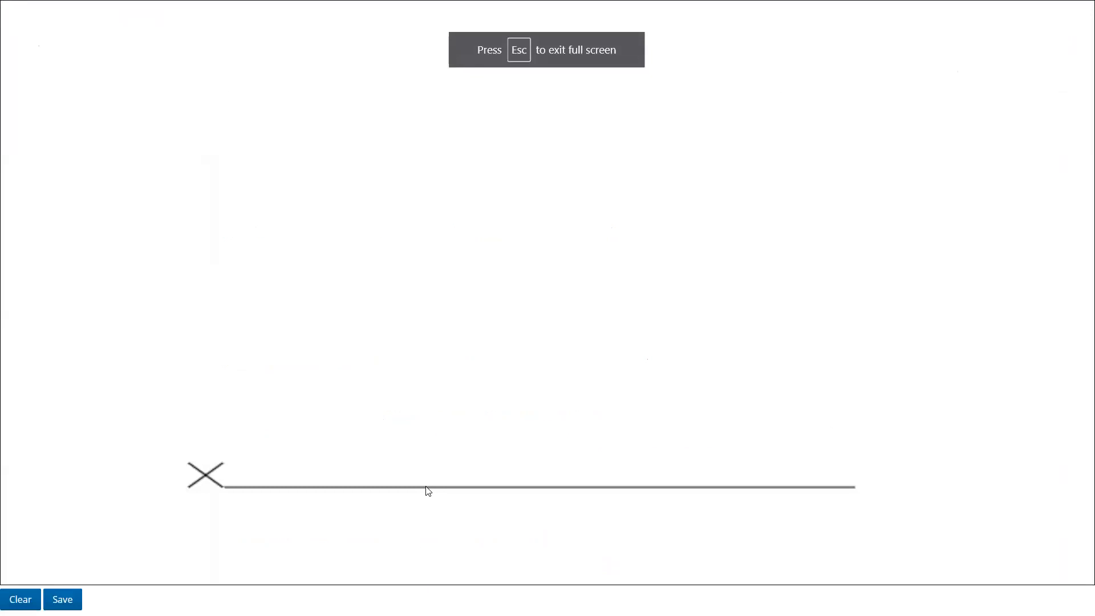
mouse_move(428, 491)
mouse_down()
mouse_move(439, 416)
mouse_move(472, 405)
mouse_move(476, 496)
mouse_up()
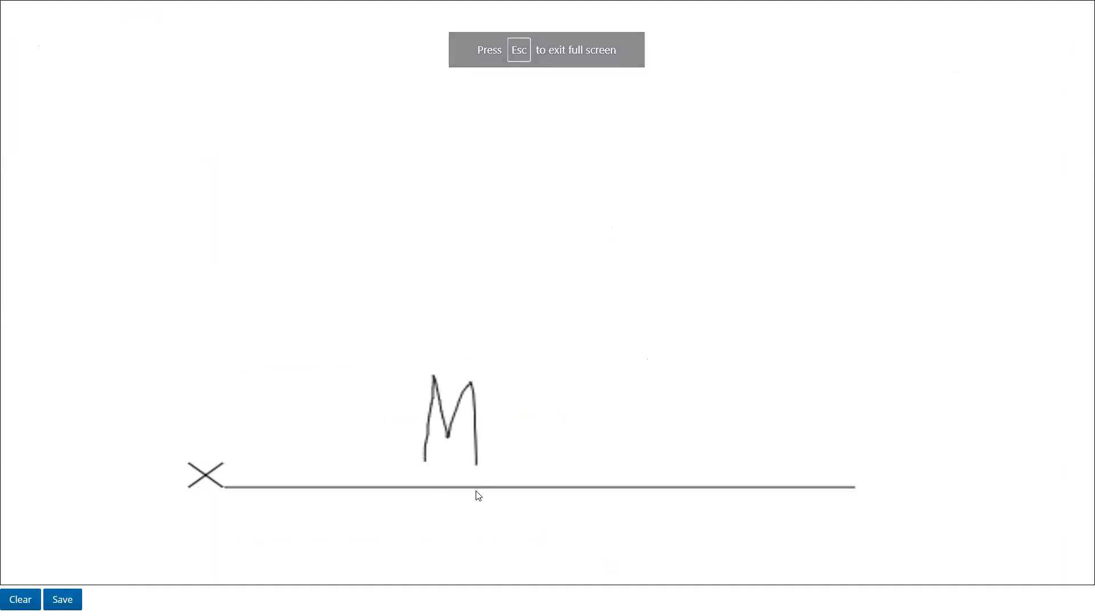
mouse_move(488, 383)
mouse_down()
mouse_move(511, 454)
mouse_move(491, 490)
mouse_up()
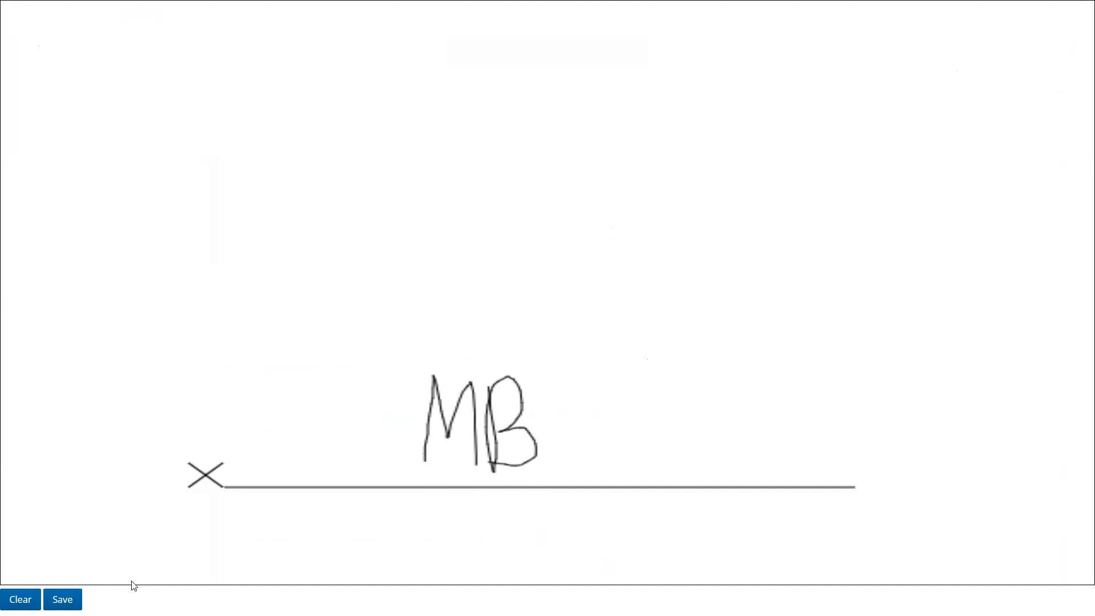
click(62, 599)
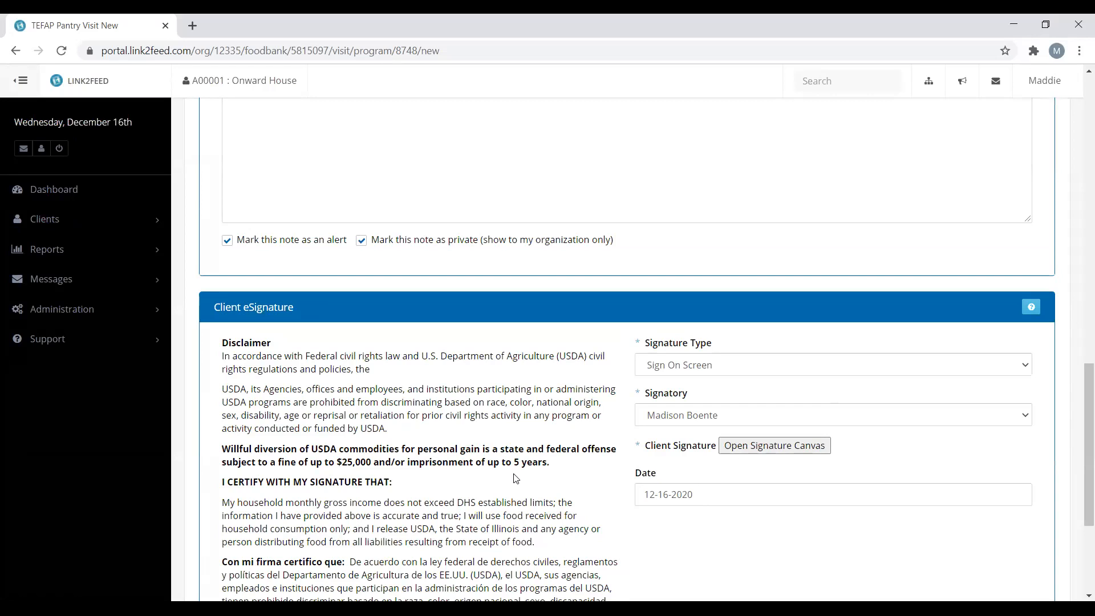
scroll(516, 478, down, 4)
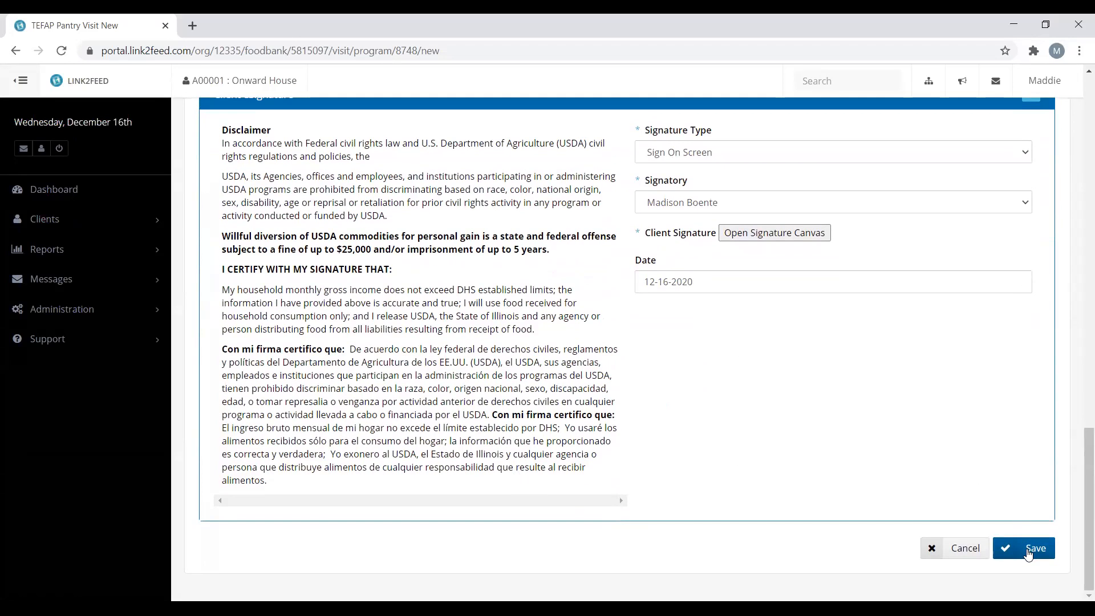
Save the pantry visit and check its 12-16-2020 Onward House entry in the visits table
click(1029, 554)
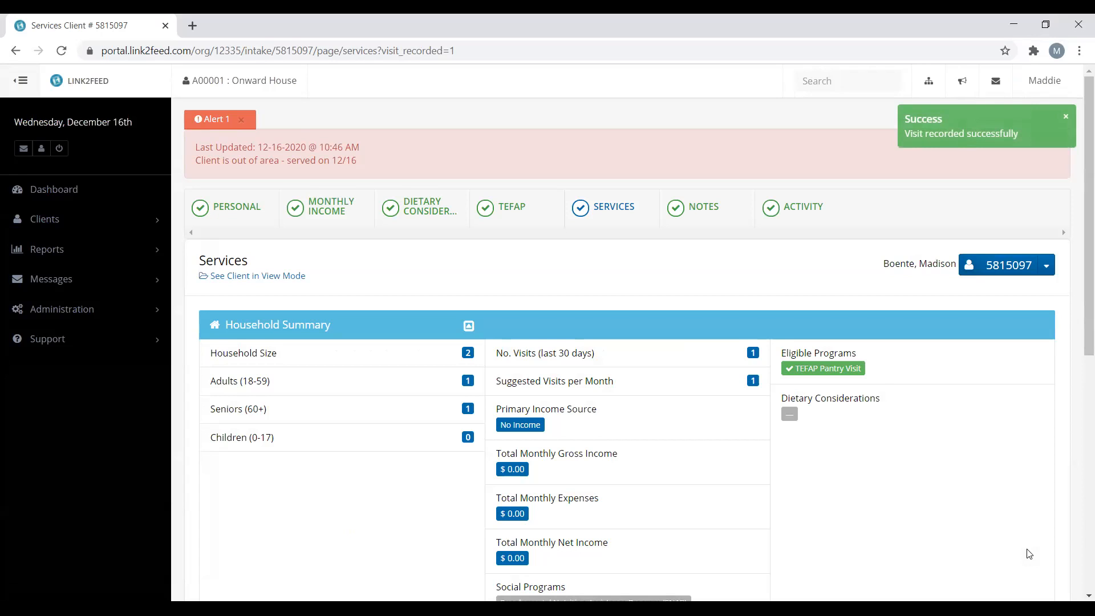
scroll(1029, 554, down, 4)
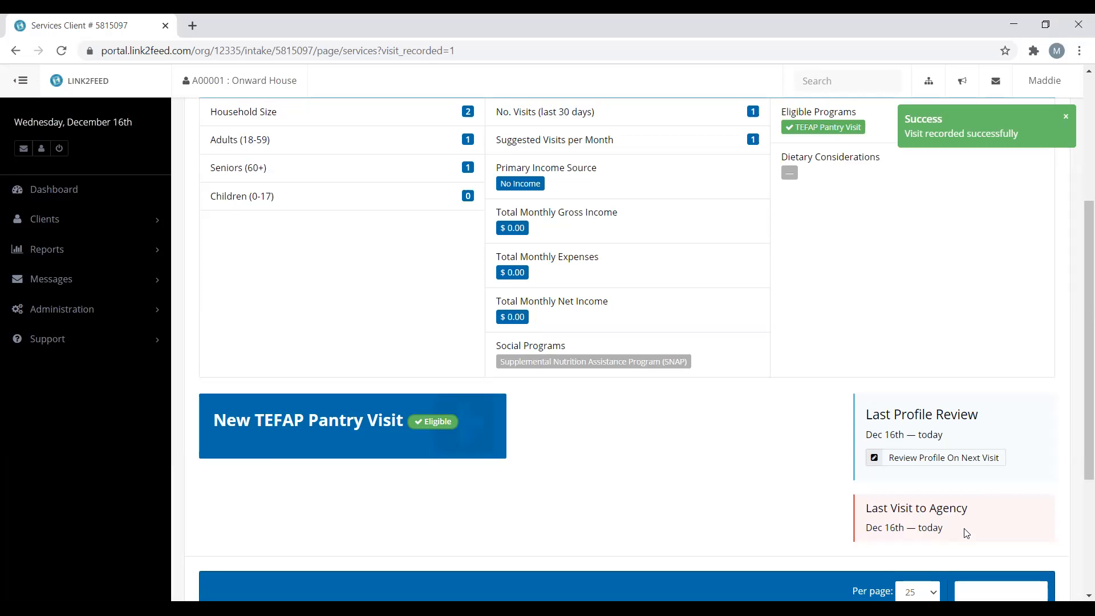
scroll(967, 533, down, 1)
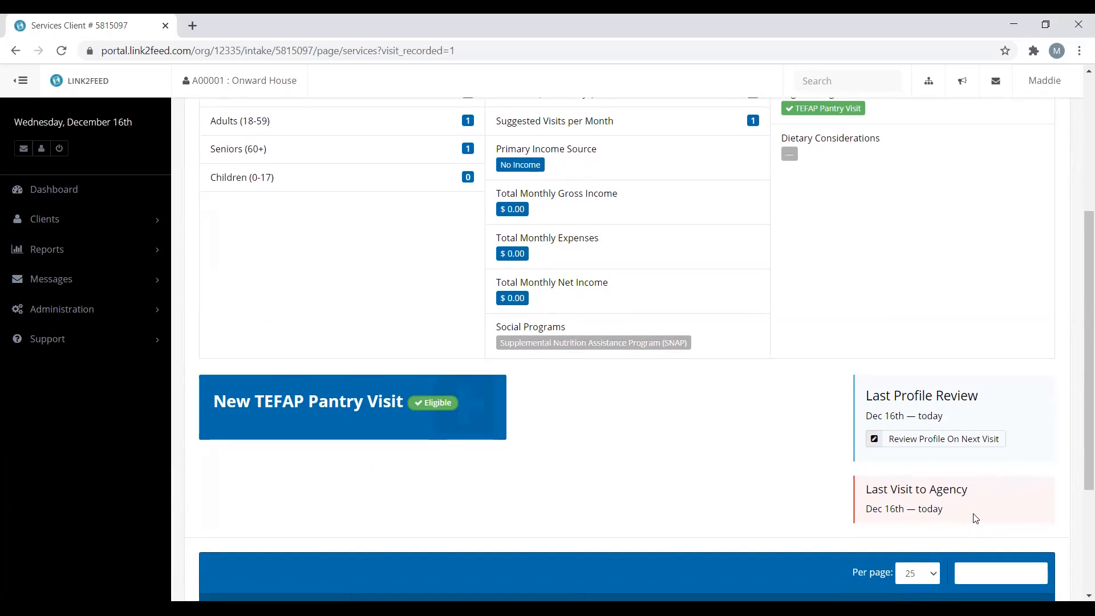
scroll(976, 518, down, 3)
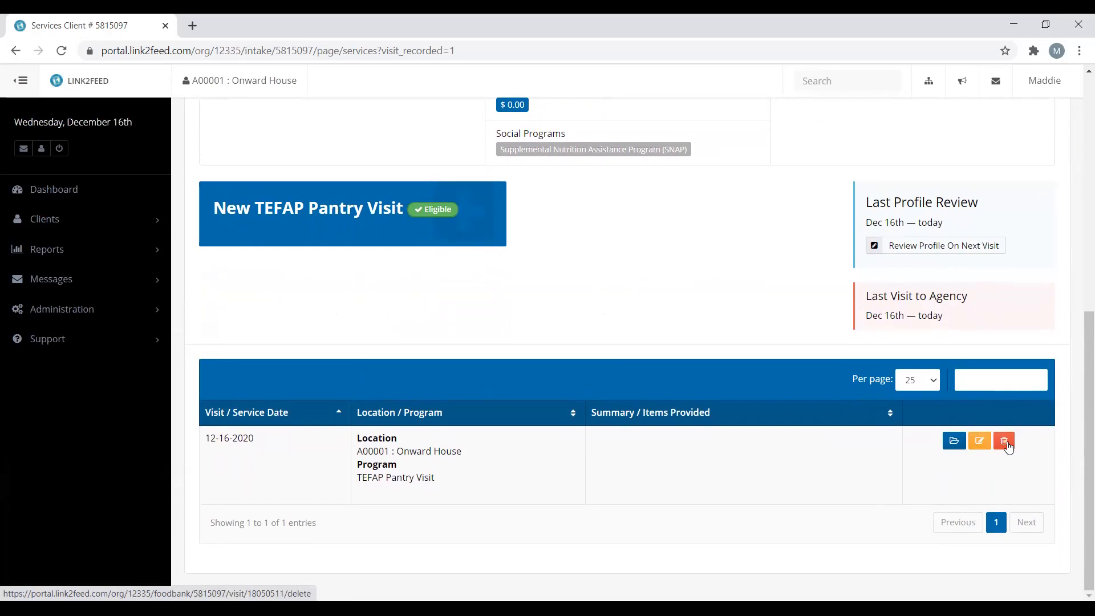
scroll(748, 476, up, 4)
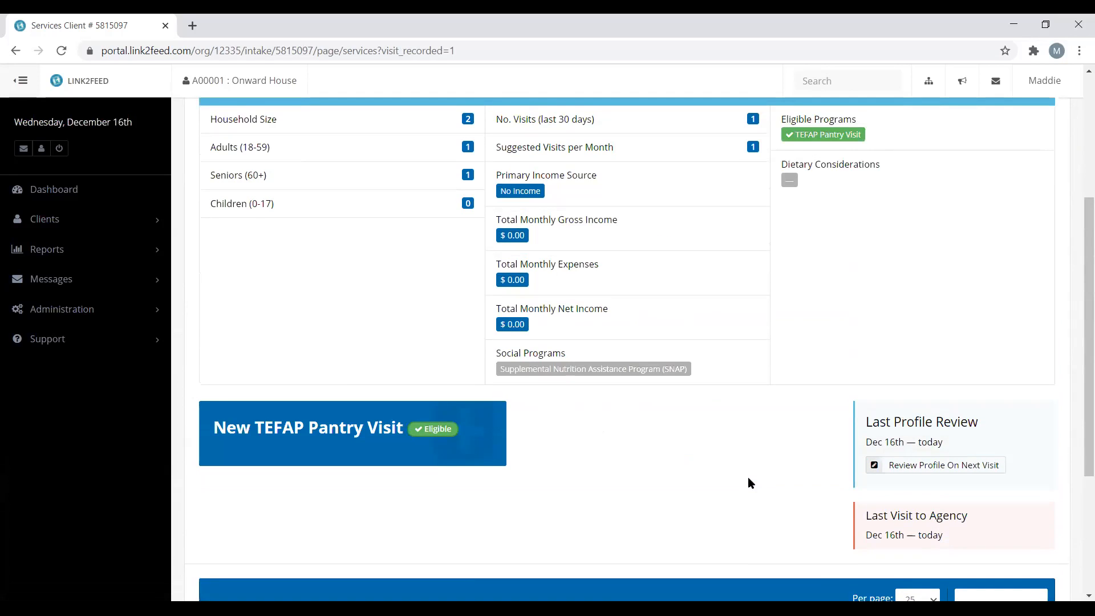
scroll(747, 477, up, 4)
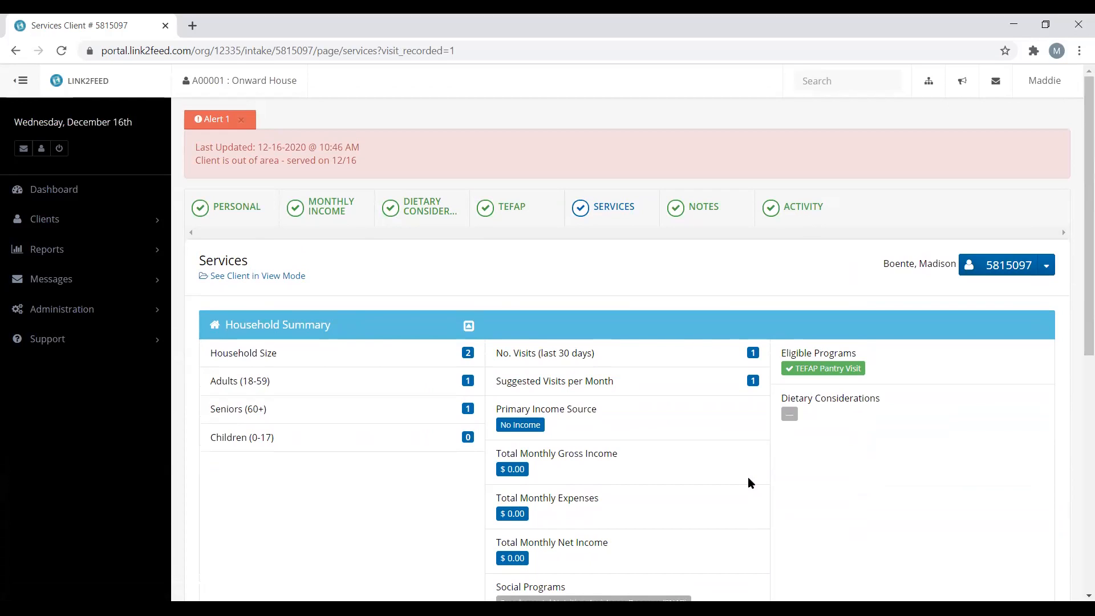
click(67, 201)
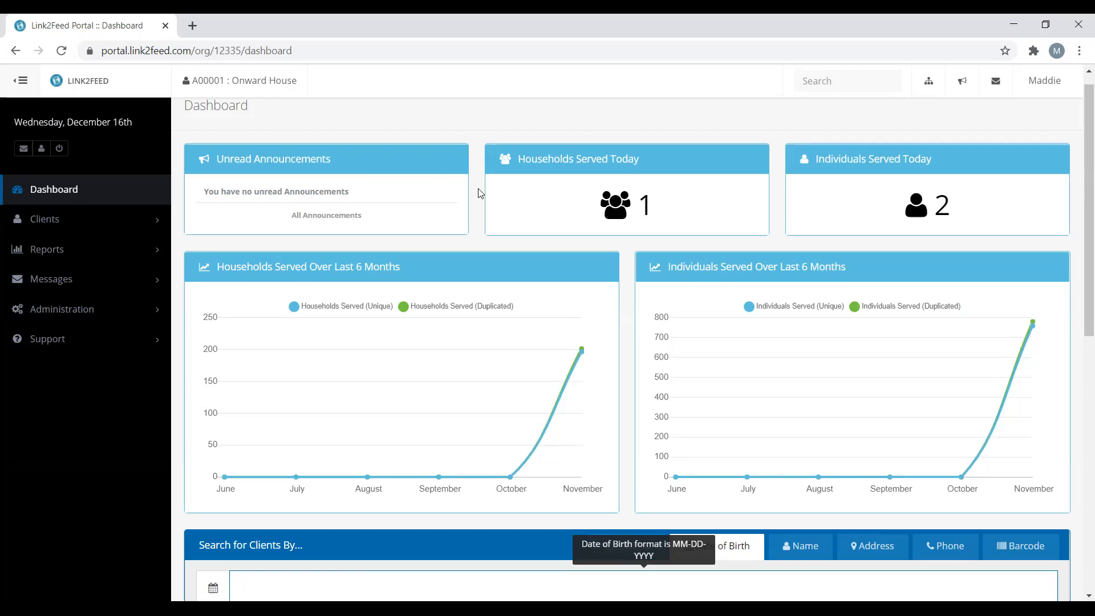
scroll(481, 193, down, 2)
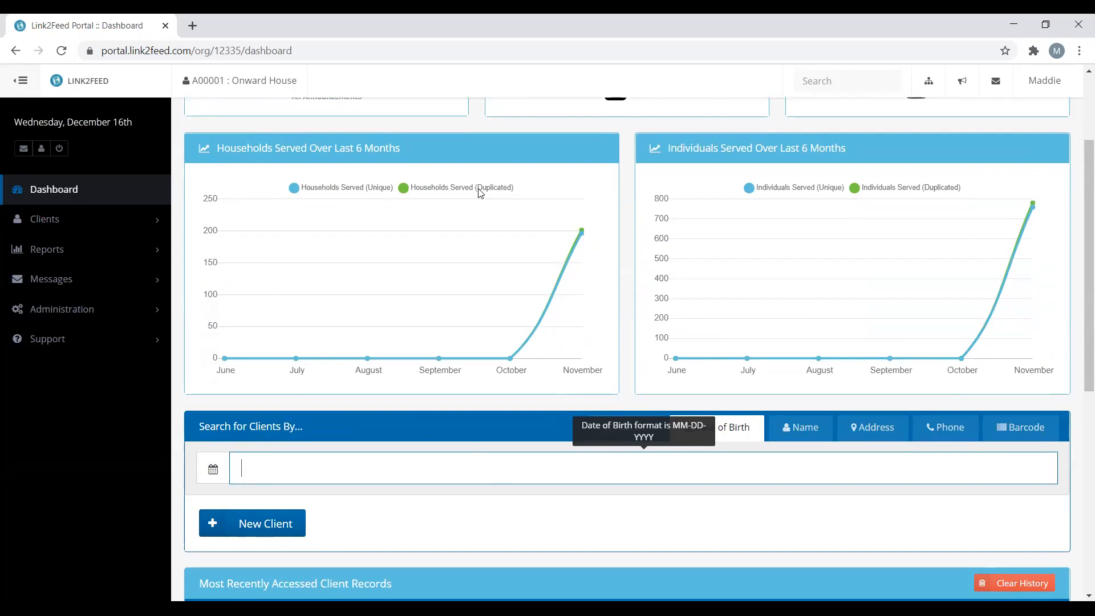
key(Return)
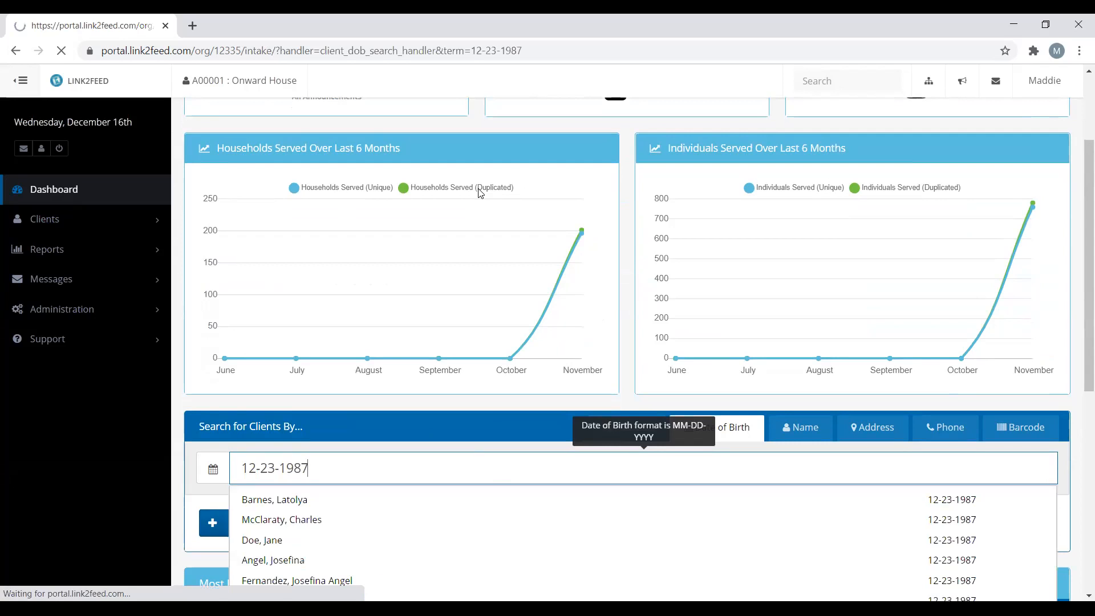
scroll(446, 360, down, 1)
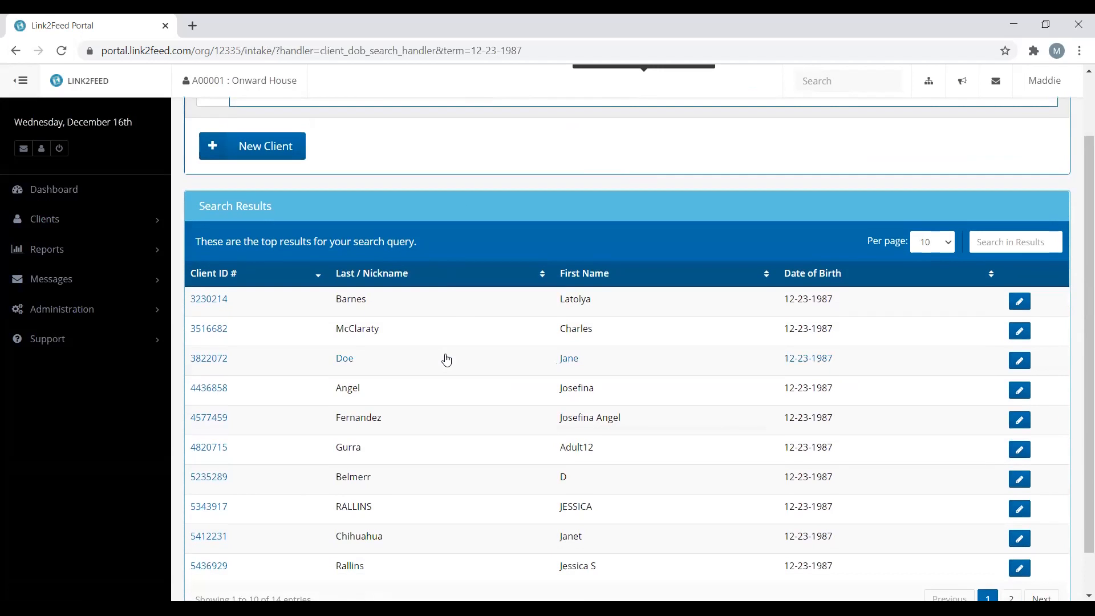
click(430, 520)
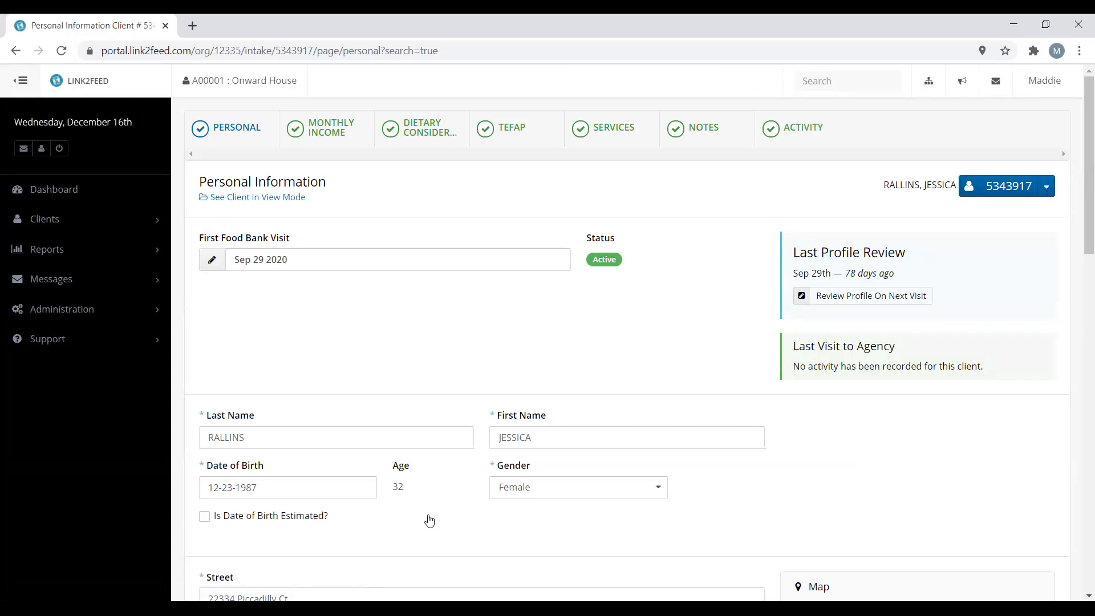
Start a new TEFAP Pantry Visit from this client's Services page
click(630, 141)
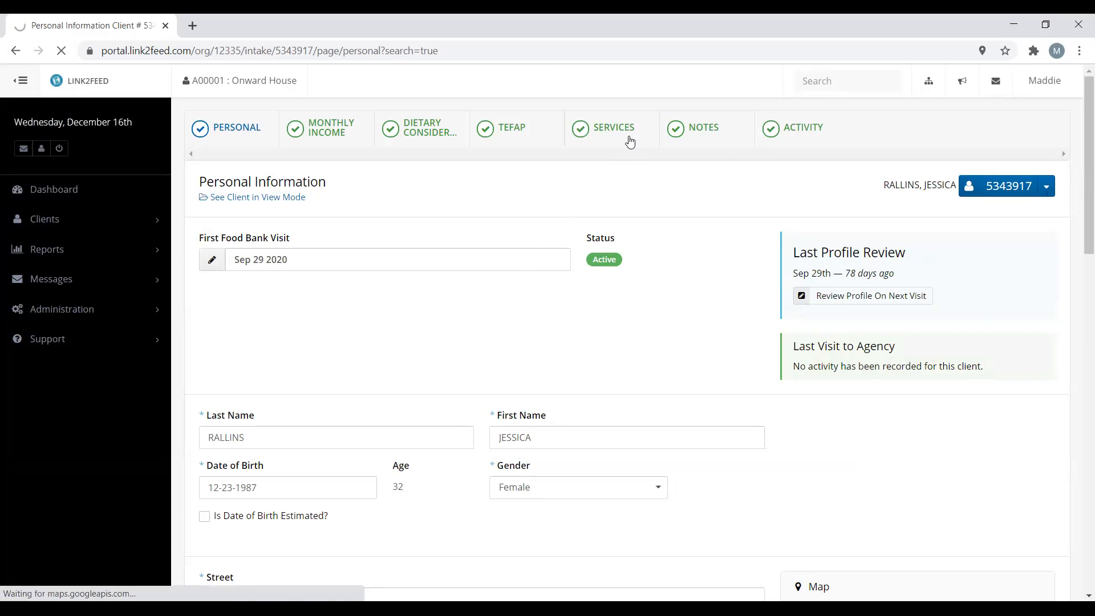
scroll(632, 324, down, 3)
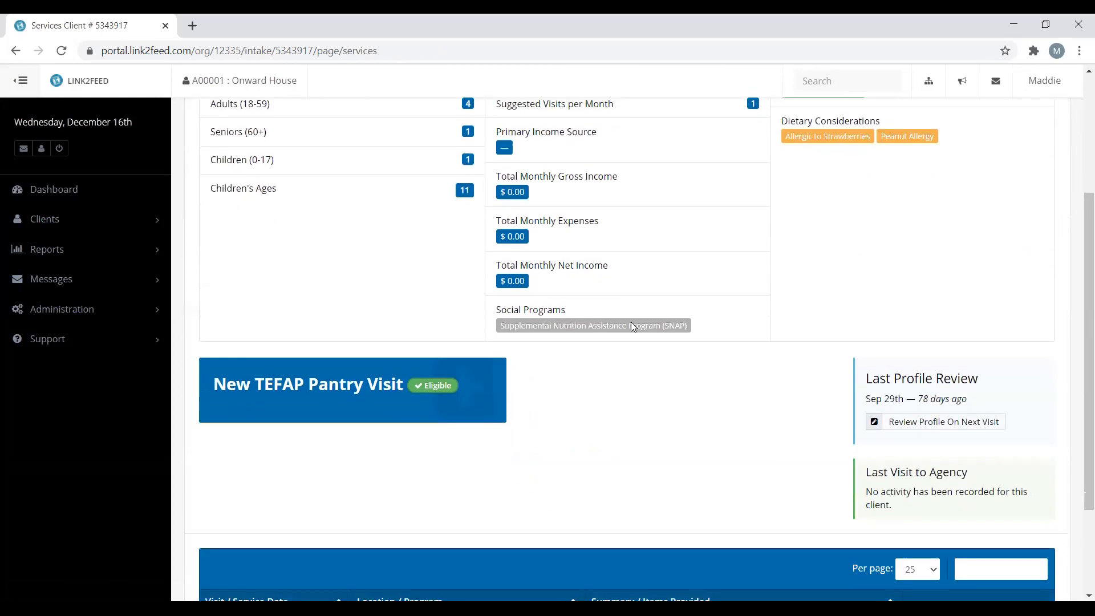
click(394, 405)
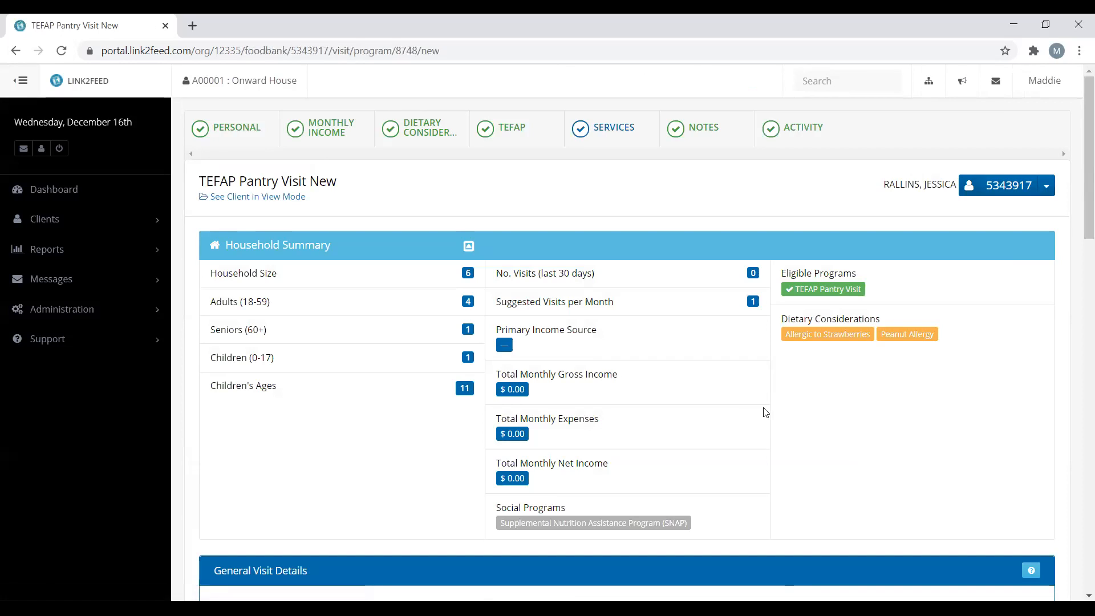
Draw the client's e-signature on the visit's signature canvas and save it
scroll(764, 411, down, 2)
scroll(765, 412, down, 1)
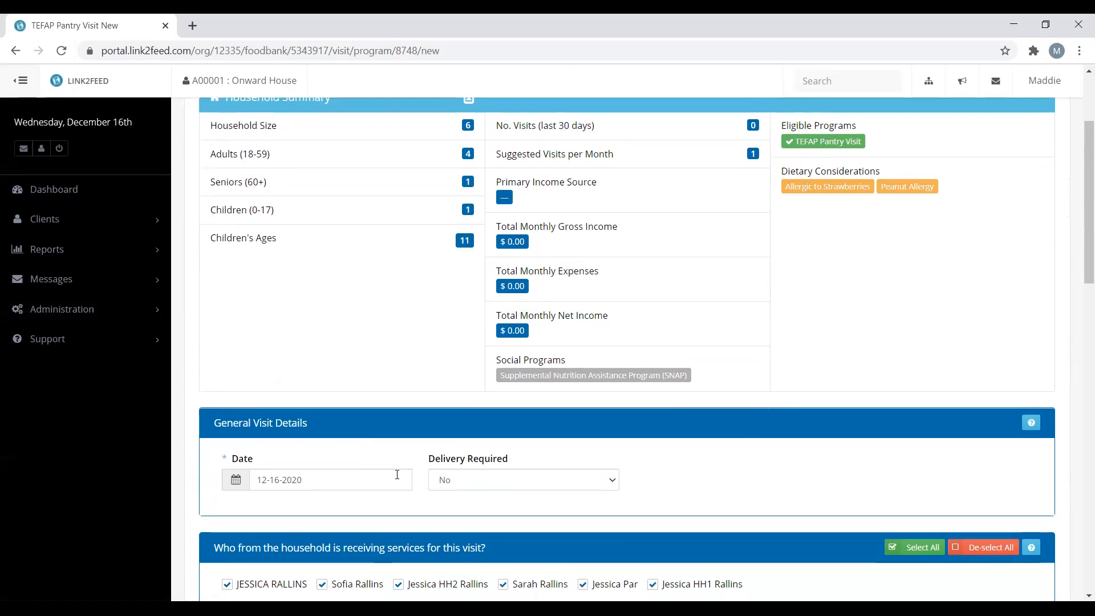
scroll(735, 472, down, 4)
scroll(735, 471, down, 12)
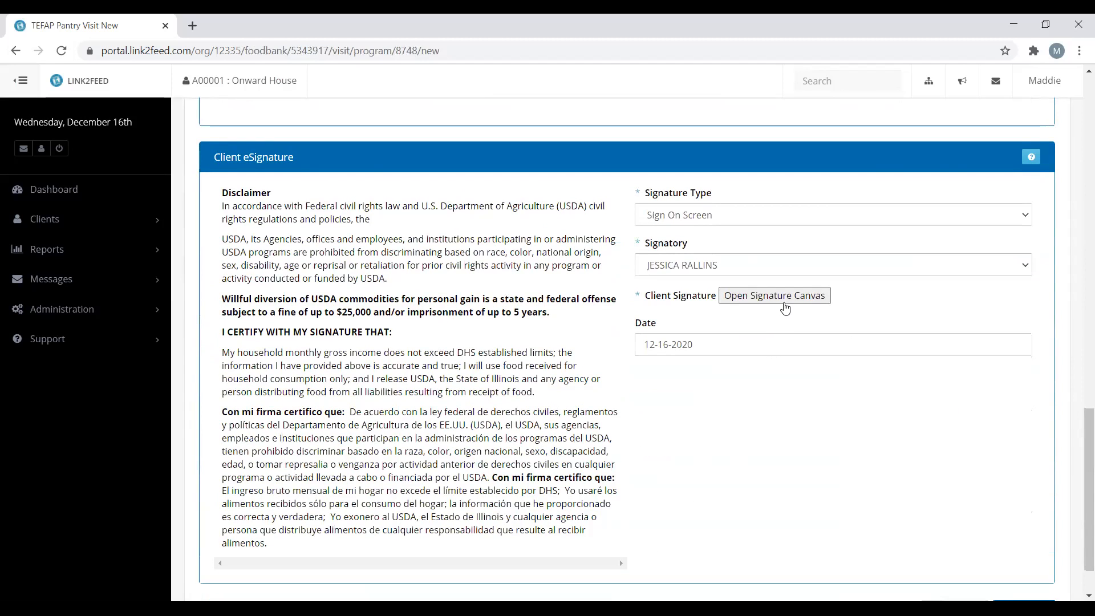
click(785, 303)
mouse_move(410, 497)
mouse_down()
mouse_move(428, 447)
mouse_move(474, 447)
mouse_move(474, 502)
mouse_up()
mouse_move(481, 427)
mouse_down()
mouse_move(489, 497)
mouse_move(498, 439)
mouse_move(540, 481)
mouse_move(484, 491)
mouse_up()
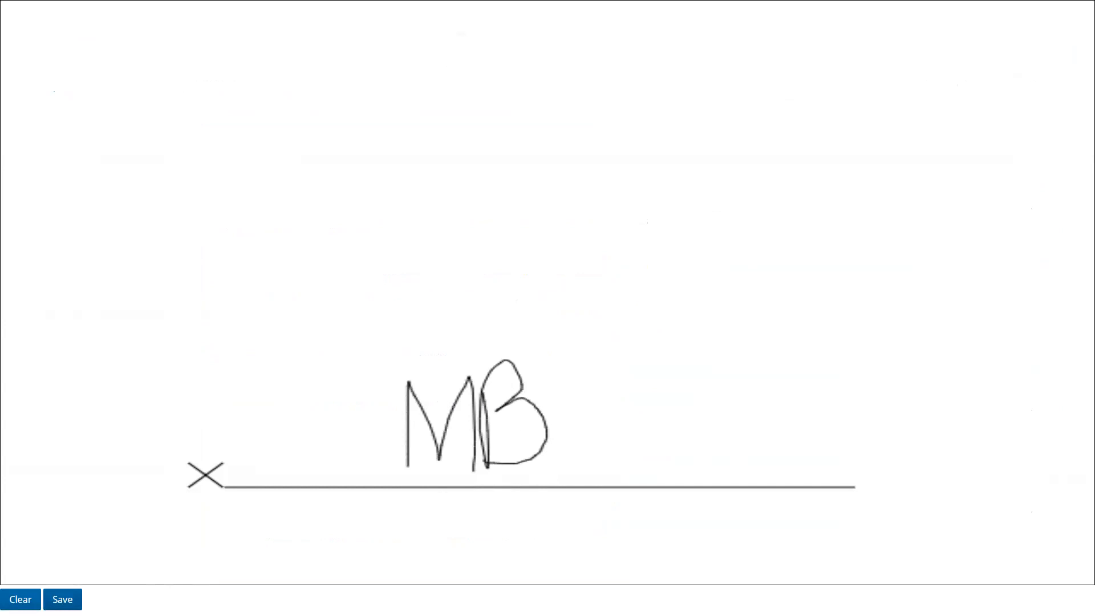
click(62, 599)
scroll(829, 458, down, 2)
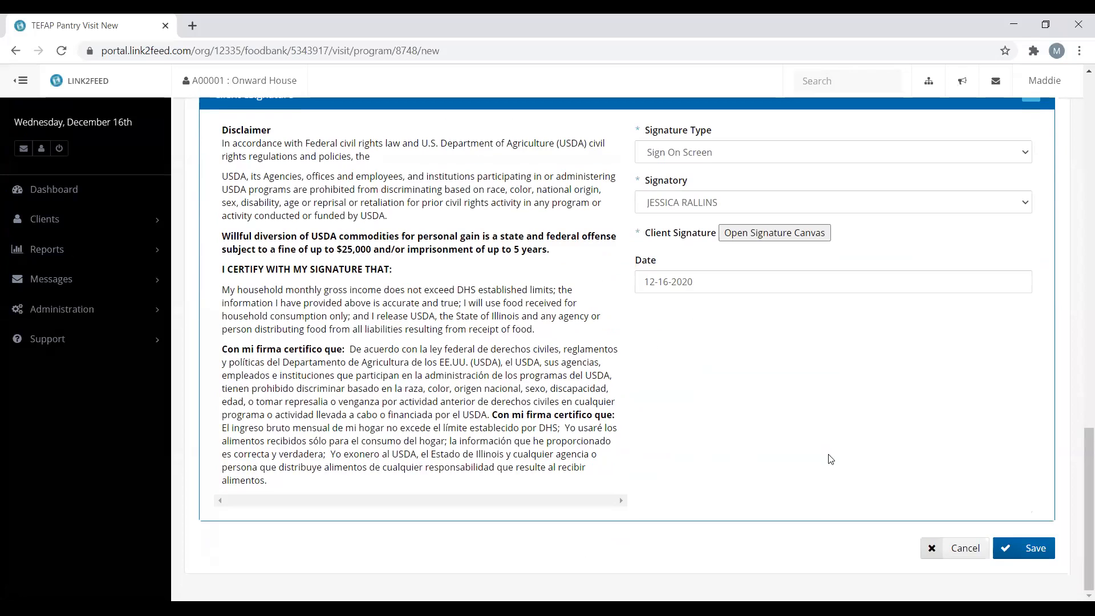
Save the second TEFAP pantry visit
click(1033, 553)
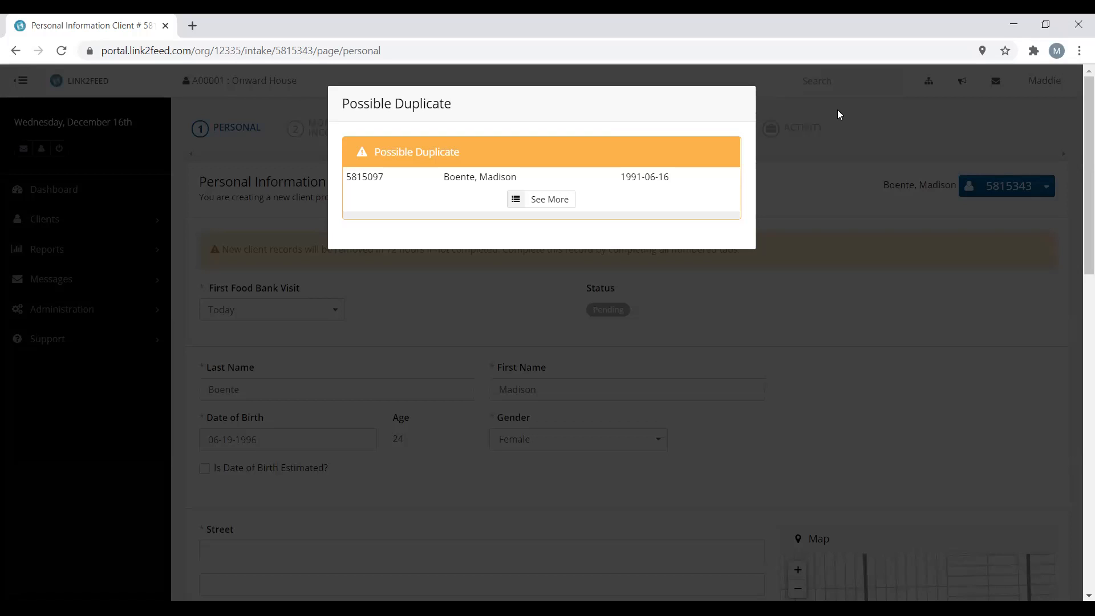
Review the suggested duplicate, mark it as a different client, and confirm the dismissal
click(542, 202)
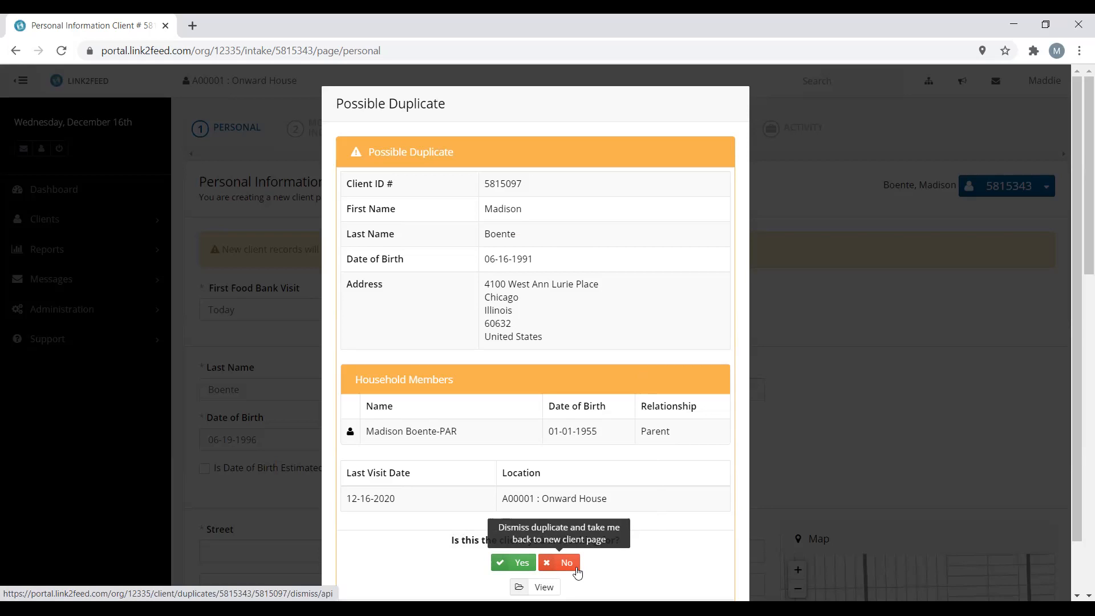
click(577, 571)
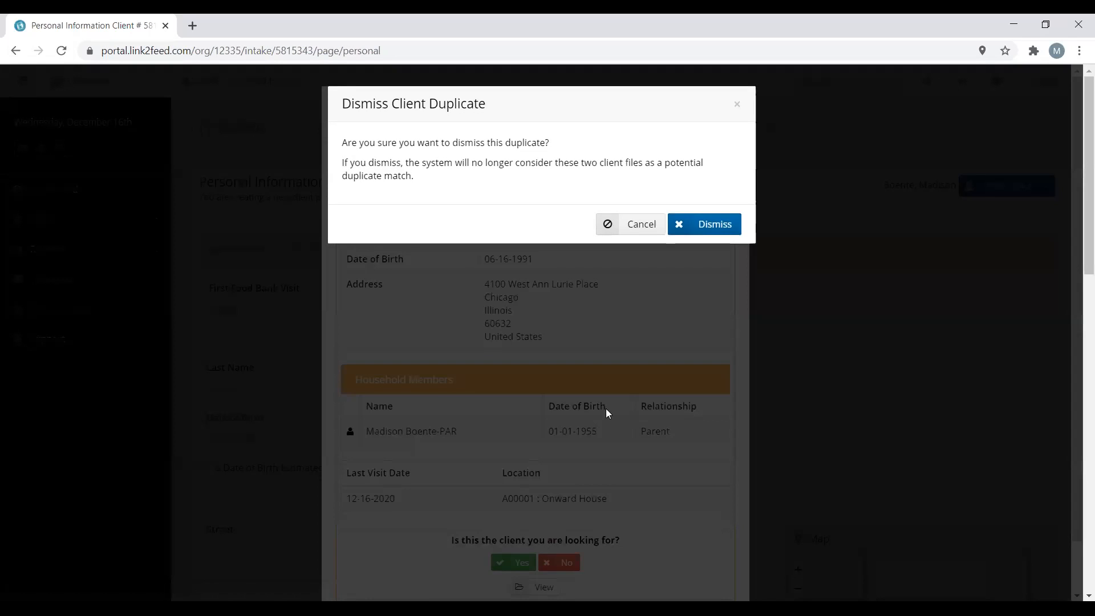
click(714, 225)
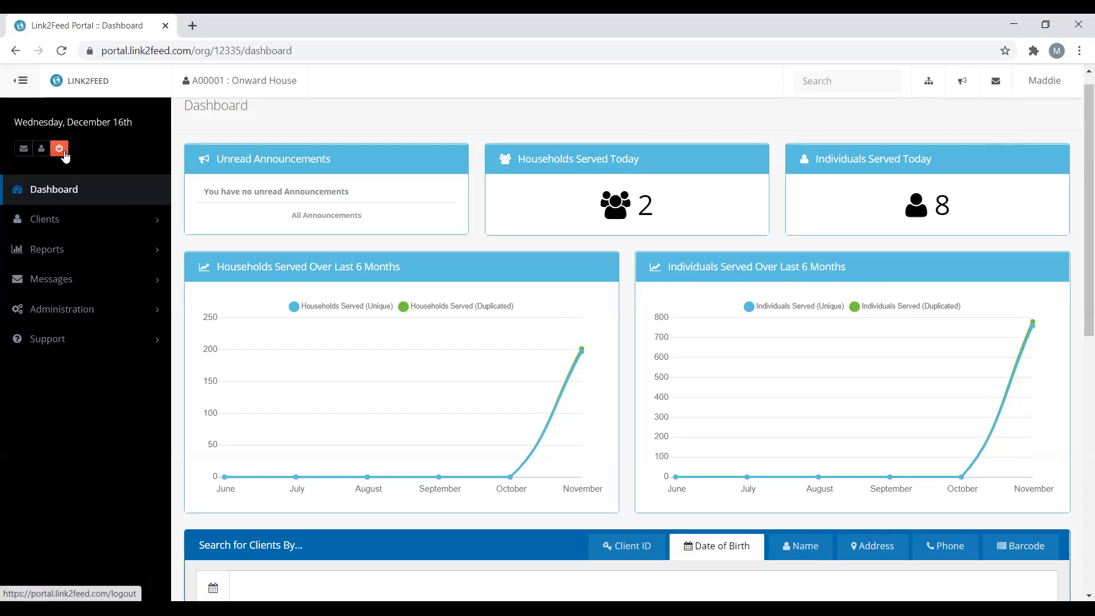
Log out of Link2Feed from the user account menu on the Onward House Dashboard
click(1050, 92)
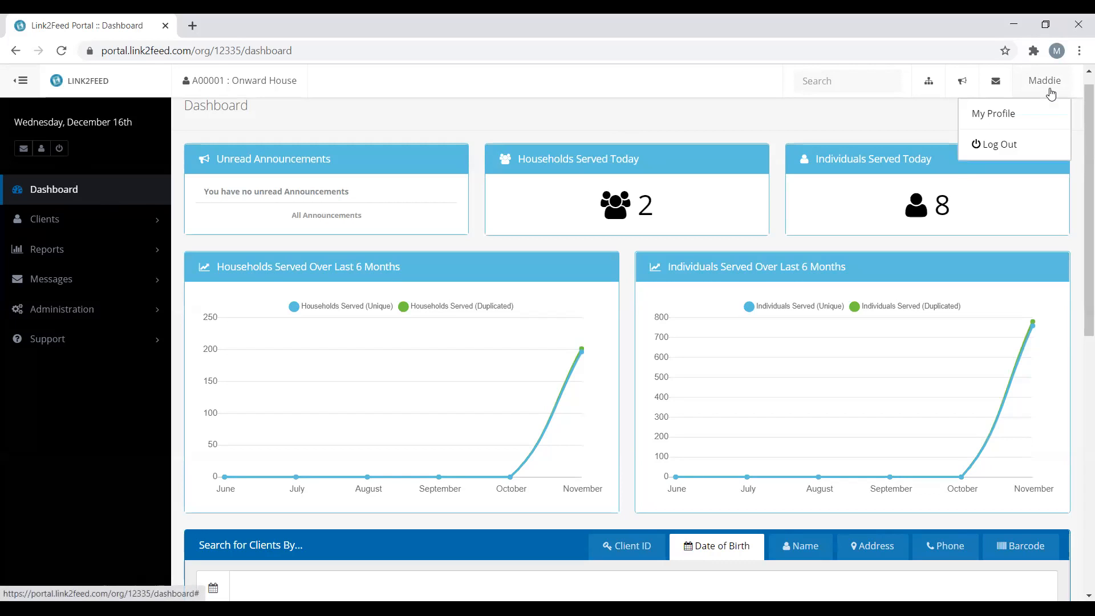
click(1013, 150)
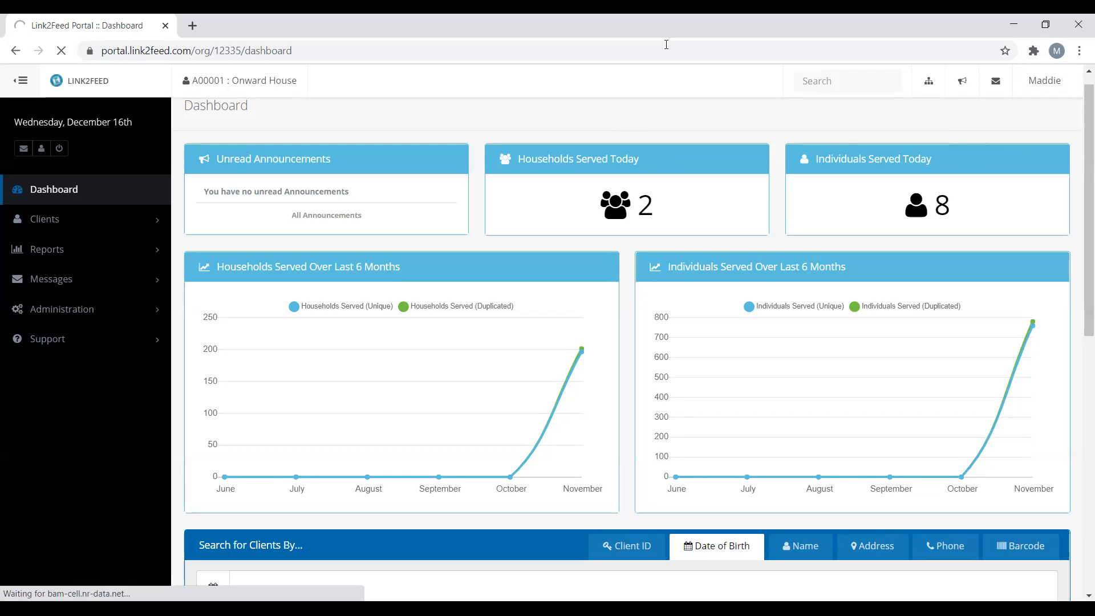